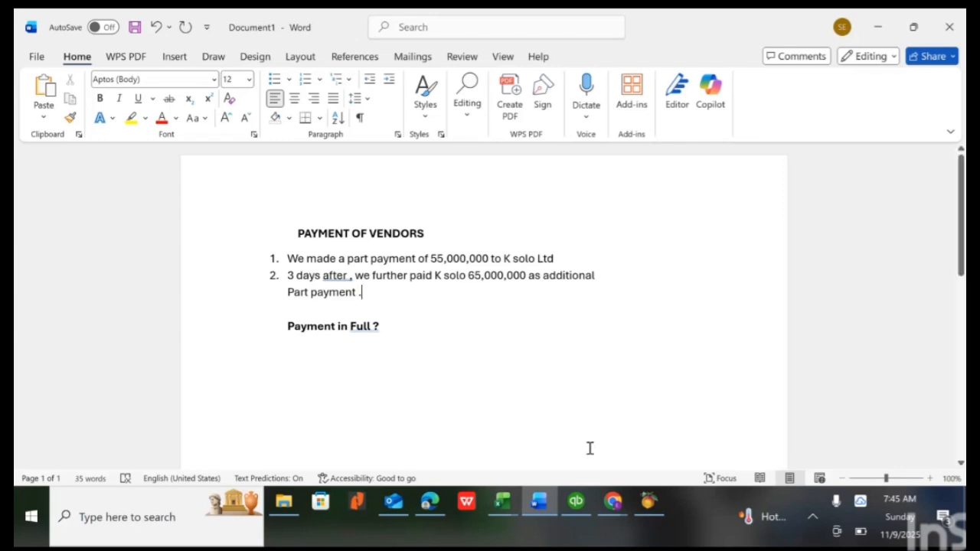
Switch to the BARAMA VENTURES LTD company in Peachtree Accounting and open a new vendor payment.
mouse_move(581, 505)
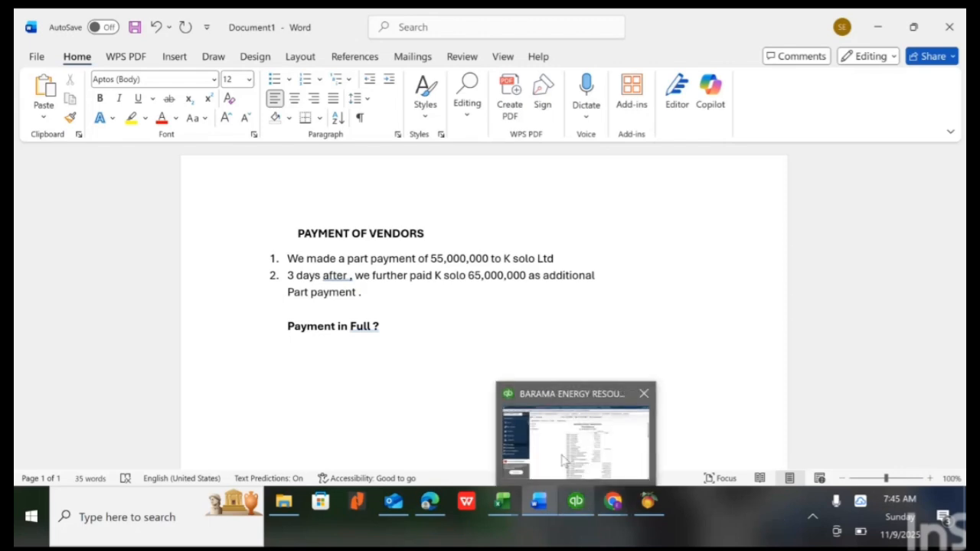
left_click(612, 476)
mouse_move(648, 504)
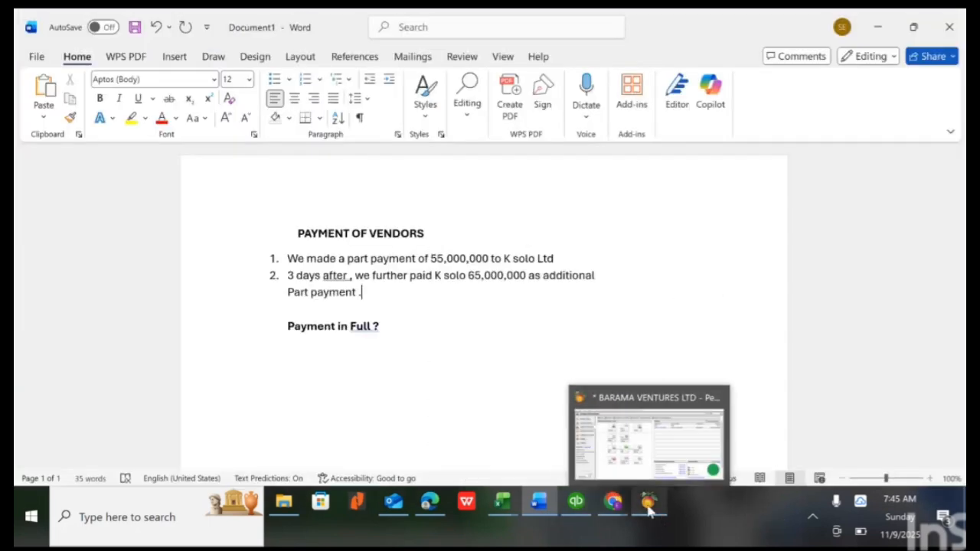
left_click(639, 456)
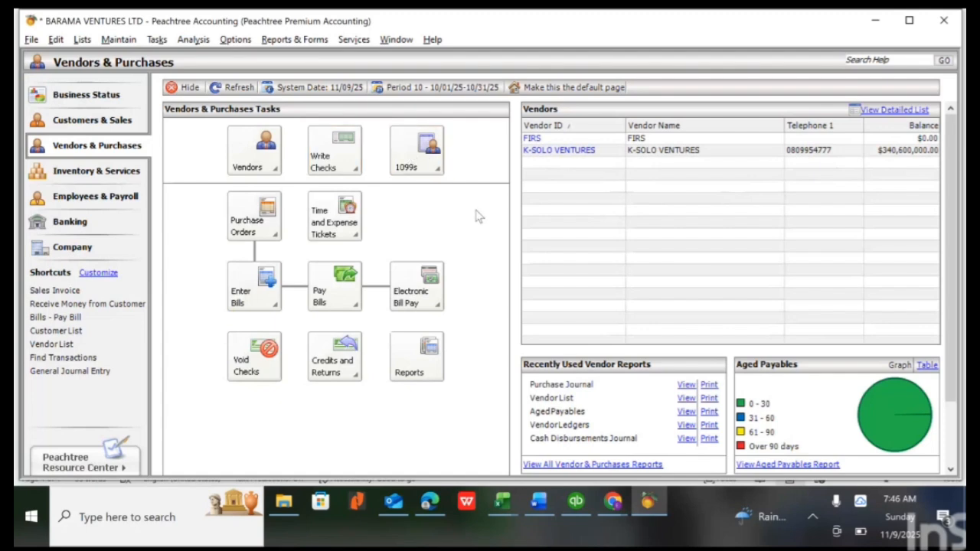
left_click(157, 40)
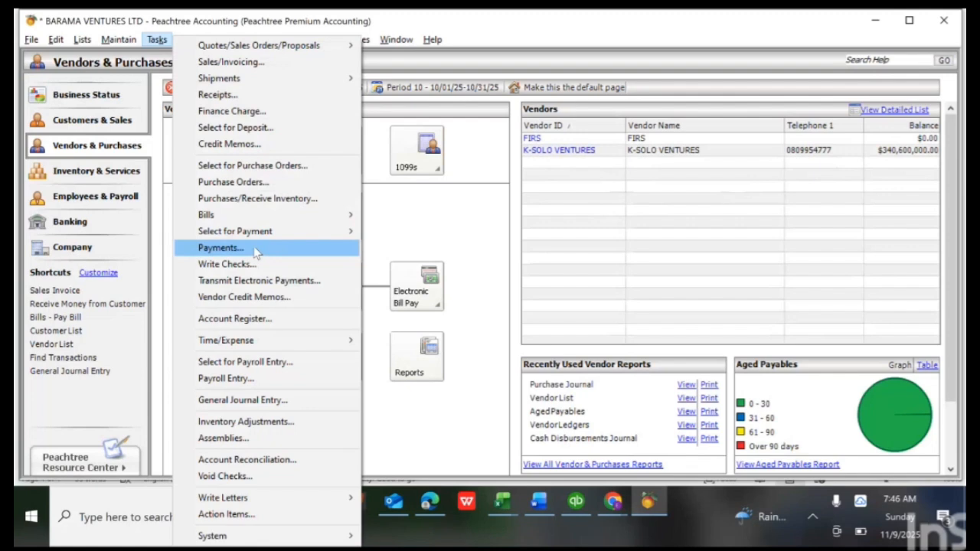
left_click(220, 248)
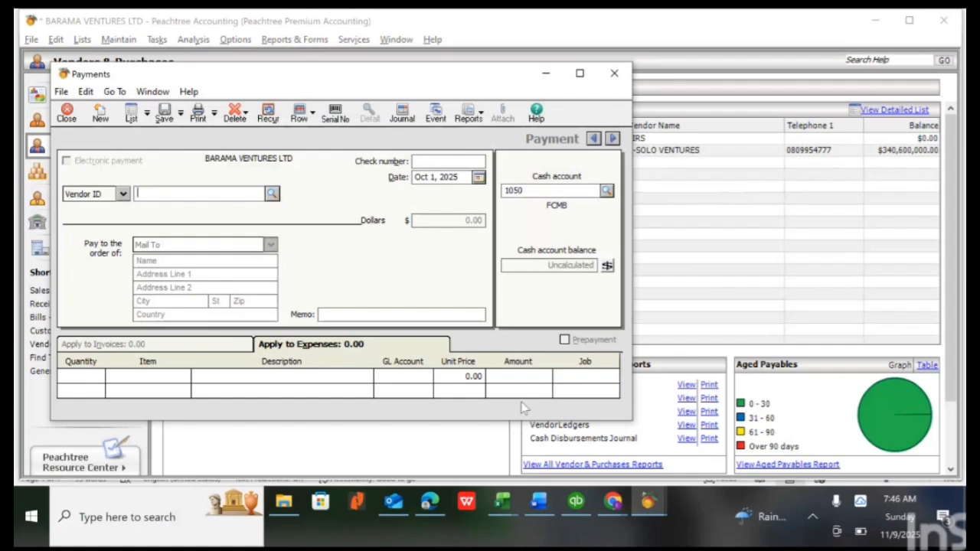
Switch to the Word payment notes and make "K solo Ltd" bold in the first list item.
left_click(542, 502)
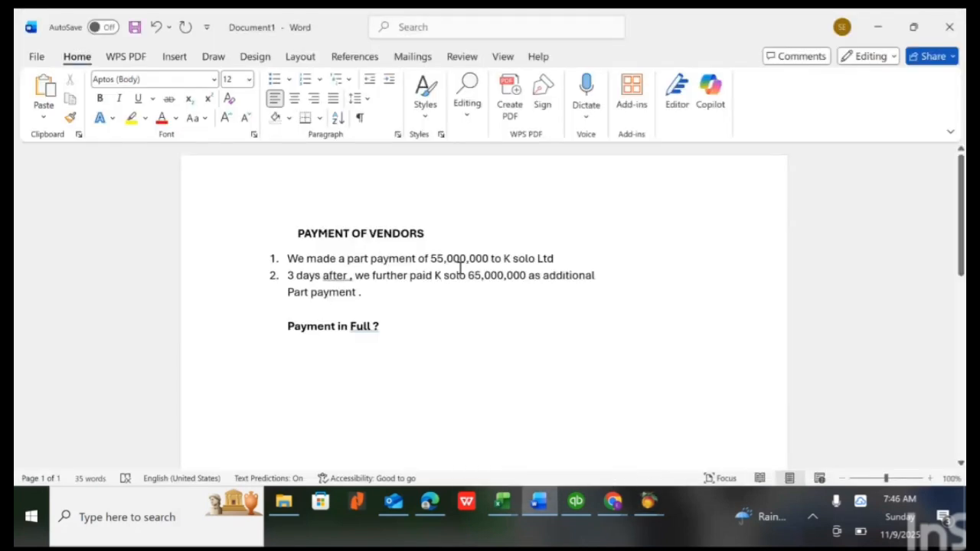
double_click(341, 275)
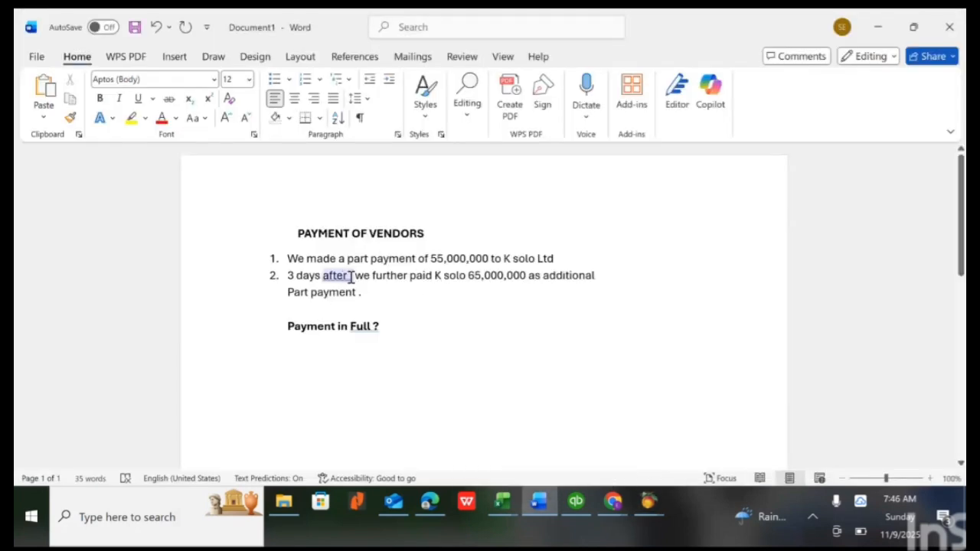
key("Down")
left_click_drag(503, 259, 560, 261)
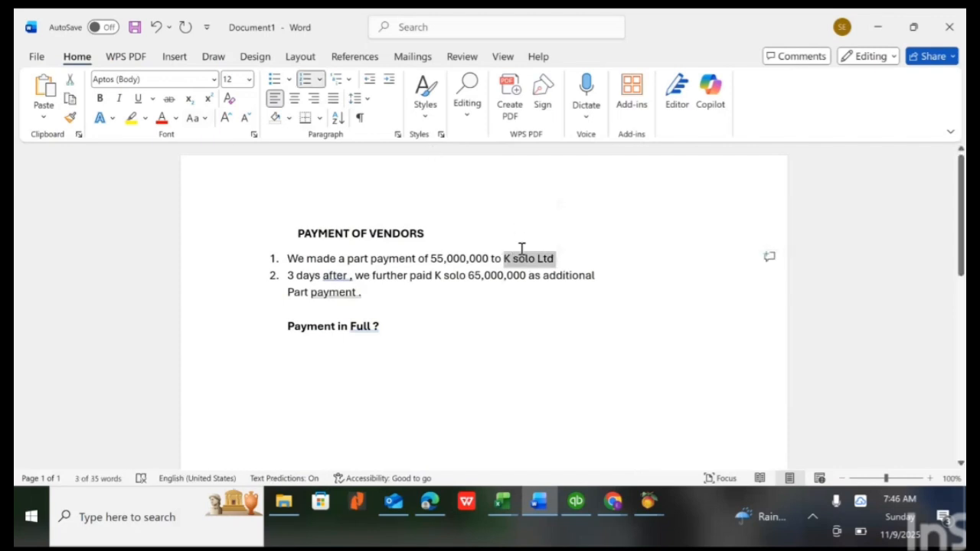
key("Up")
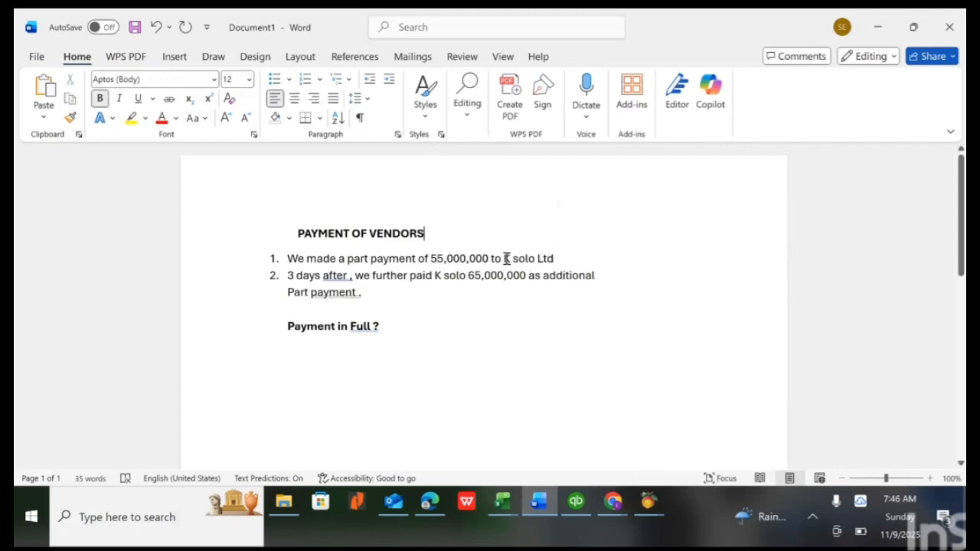
left_click_drag(507, 259, 558, 258)
left_click(569, 234)
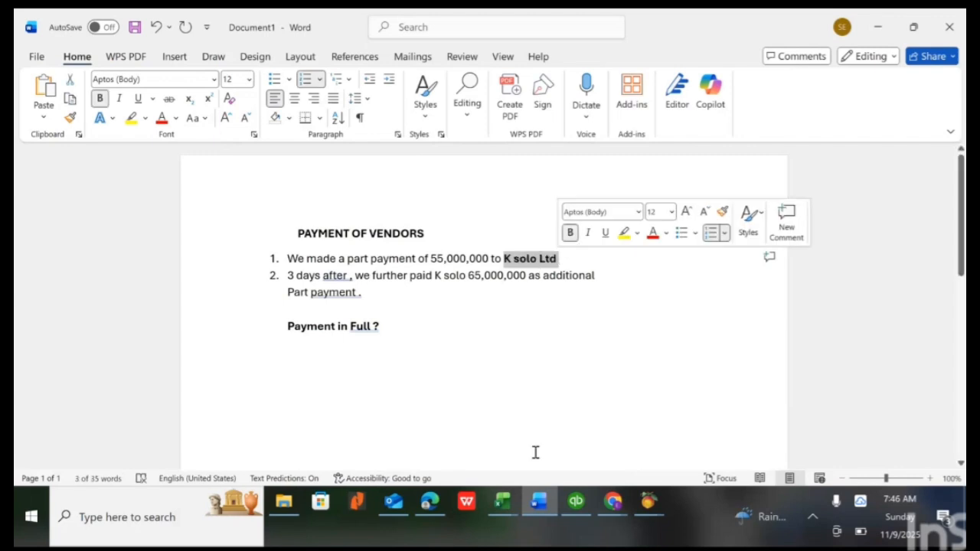
Return to the Peachtree payment, select K-SOLO VENTURES as the vendor, and maximize the payment window.
mouse_move(586, 511)
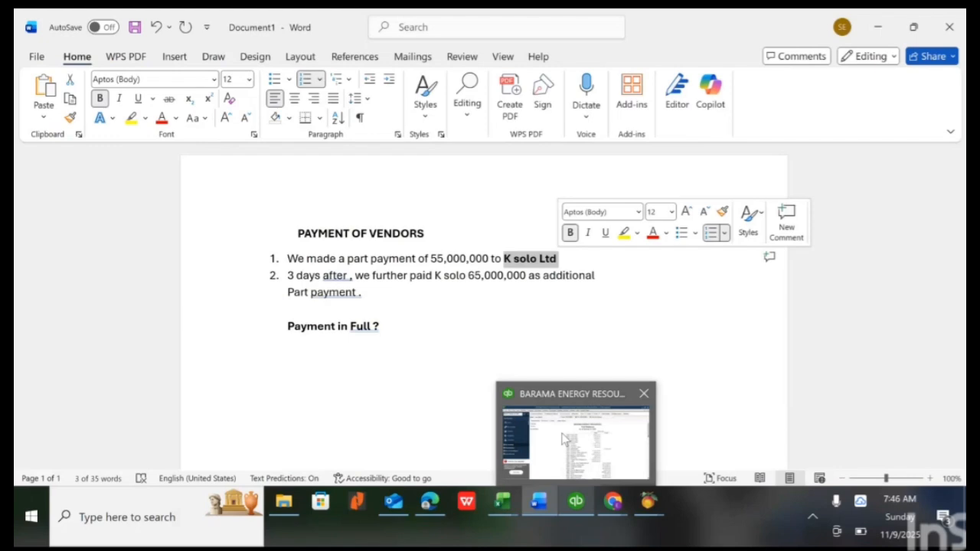
mouse_move(650, 503)
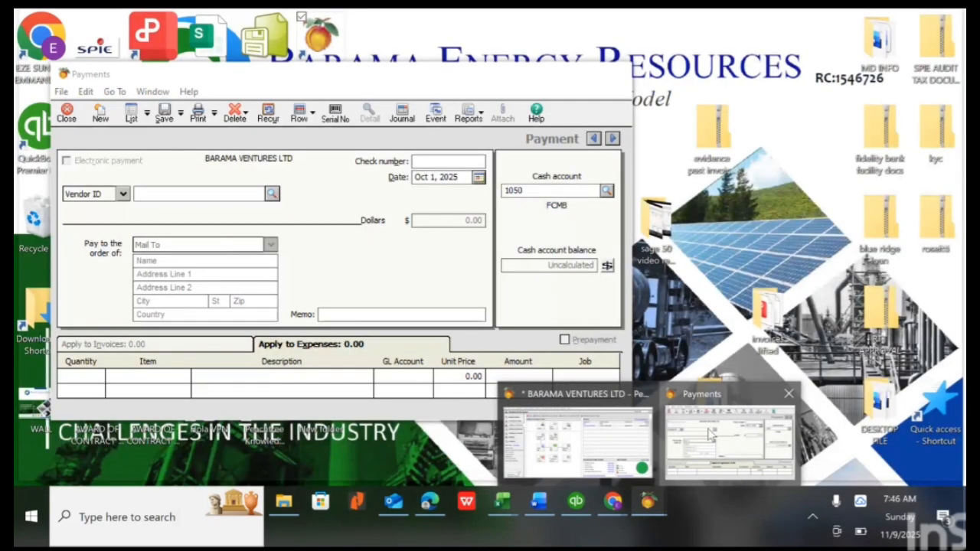
left_click(692, 468)
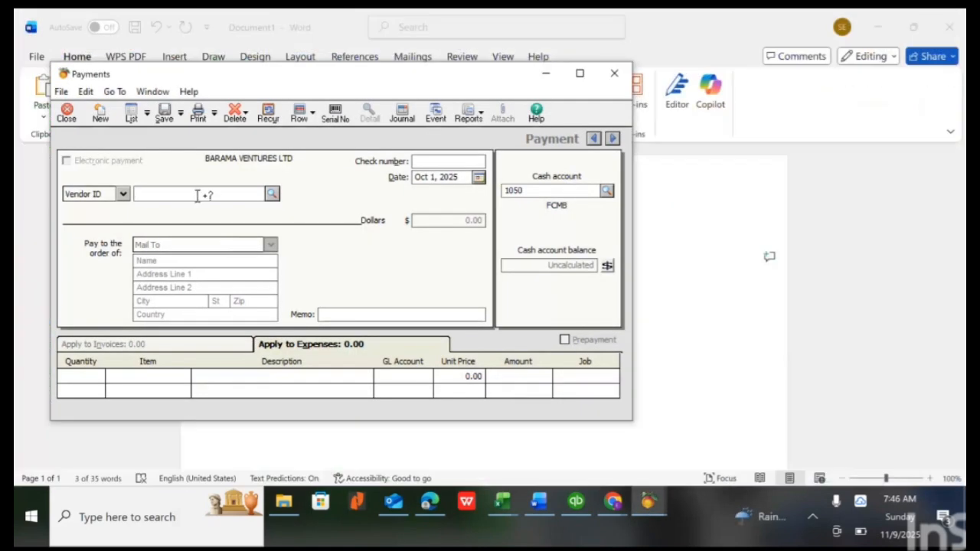
left_click(273, 194)
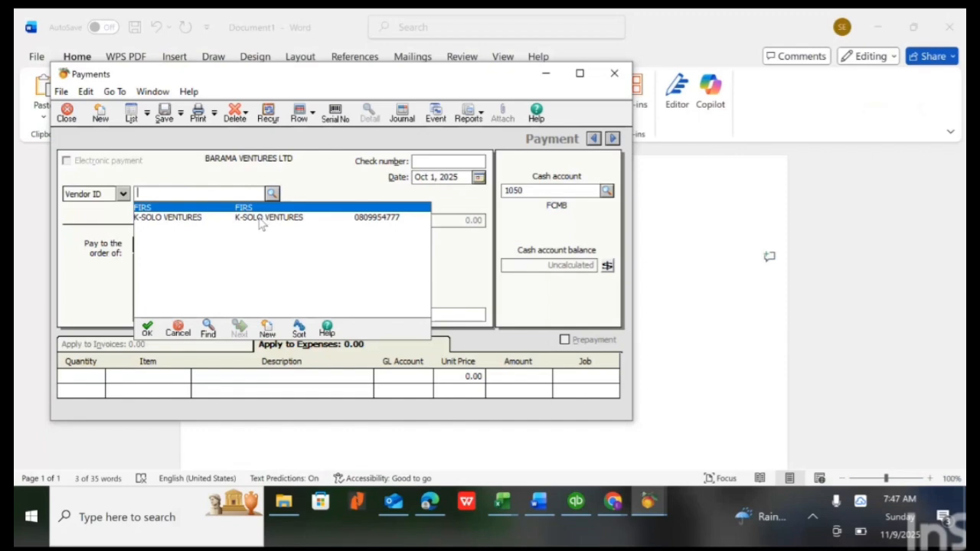
double_click(260, 218)
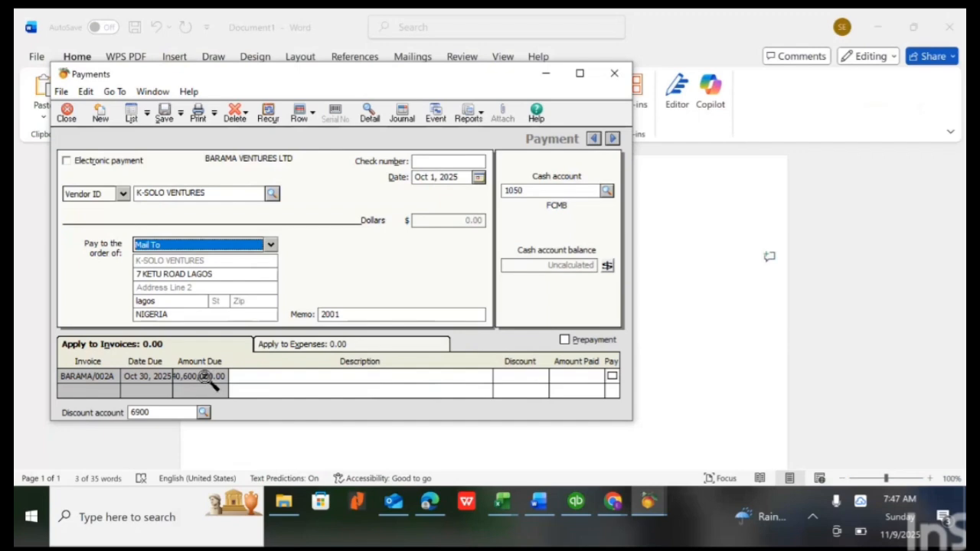
left_click(580, 73)
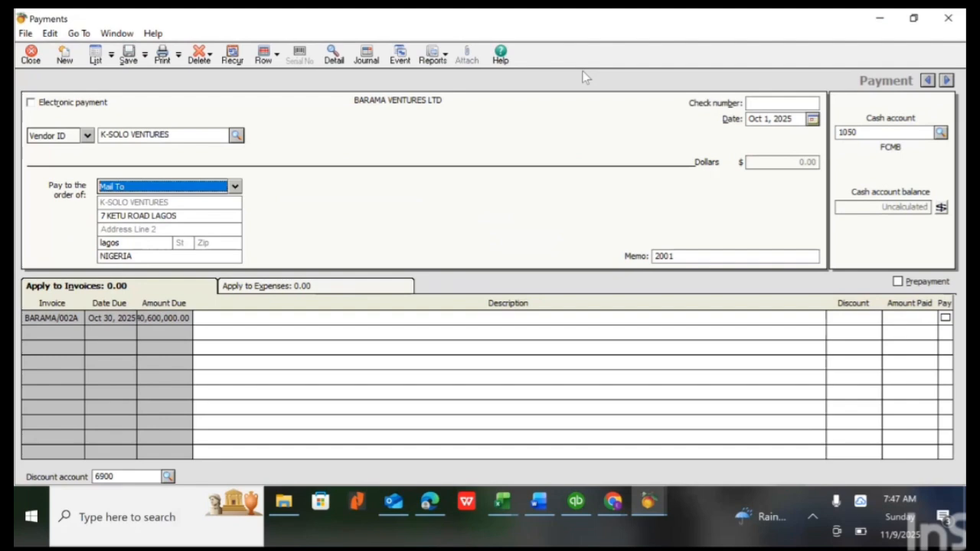
Examine the purchase behind invoice BARAMA/002A from its amount due, and close it again.
left_click(161, 320)
left_click(161, 320)
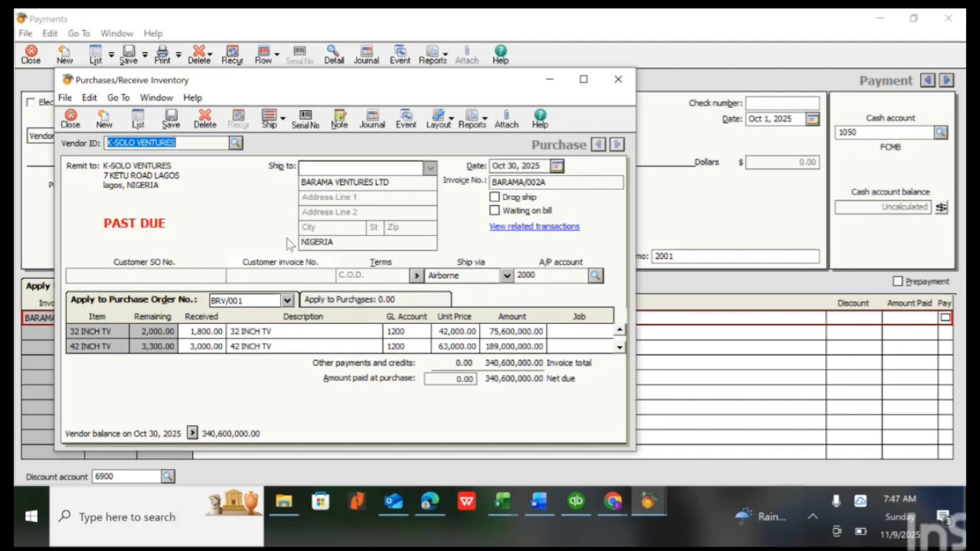
left_click(617, 80)
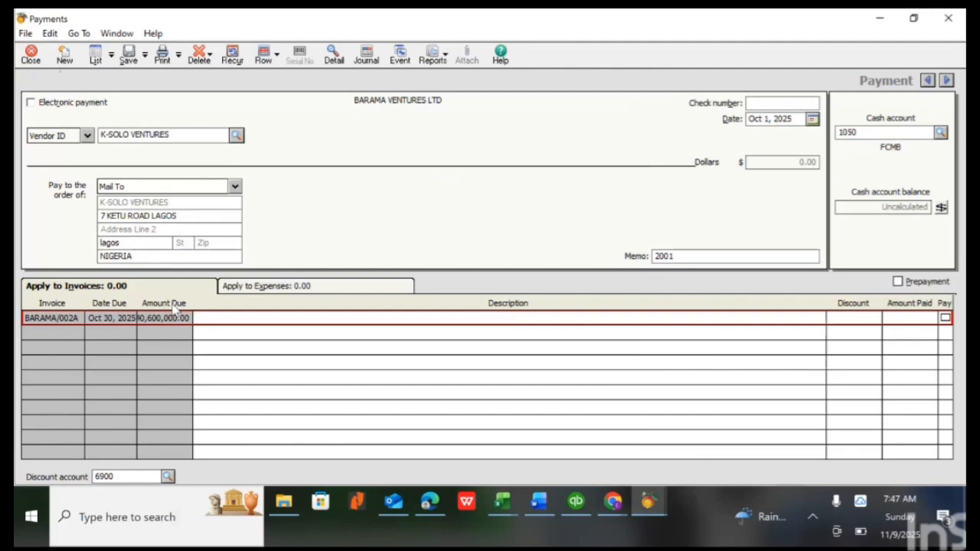
Try GTB and Access bank as the payment's cash account, and set it back to 1050 FCMB.
left_click(940, 132)
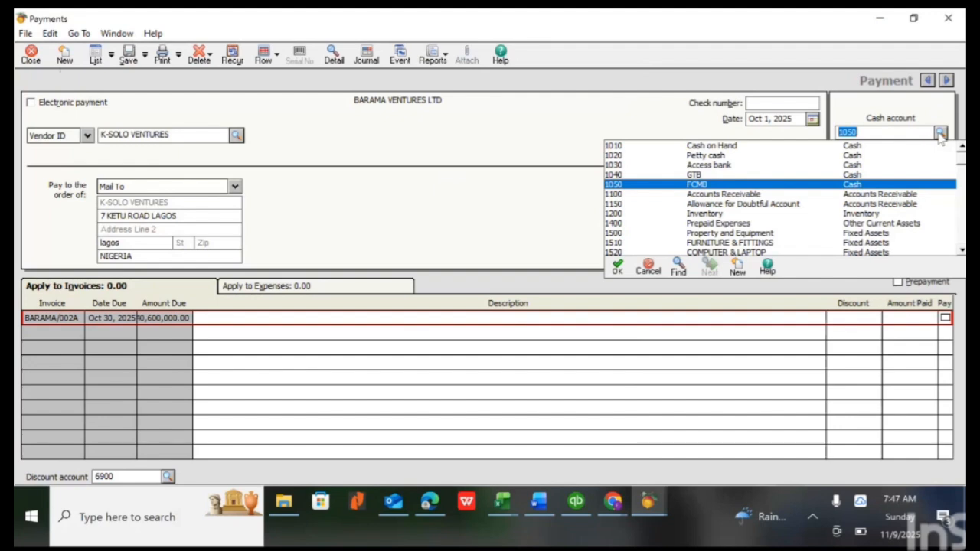
double_click(720, 175)
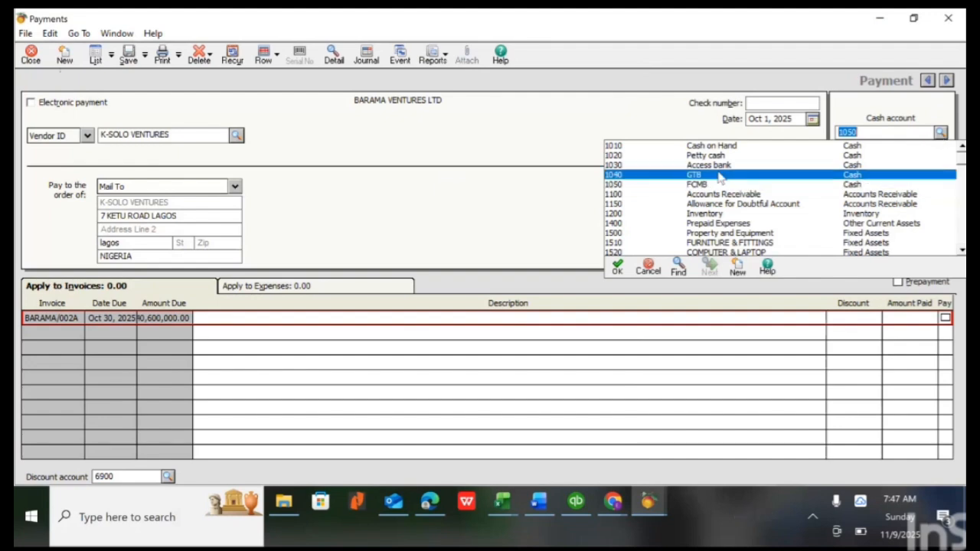
left_click(940, 132)
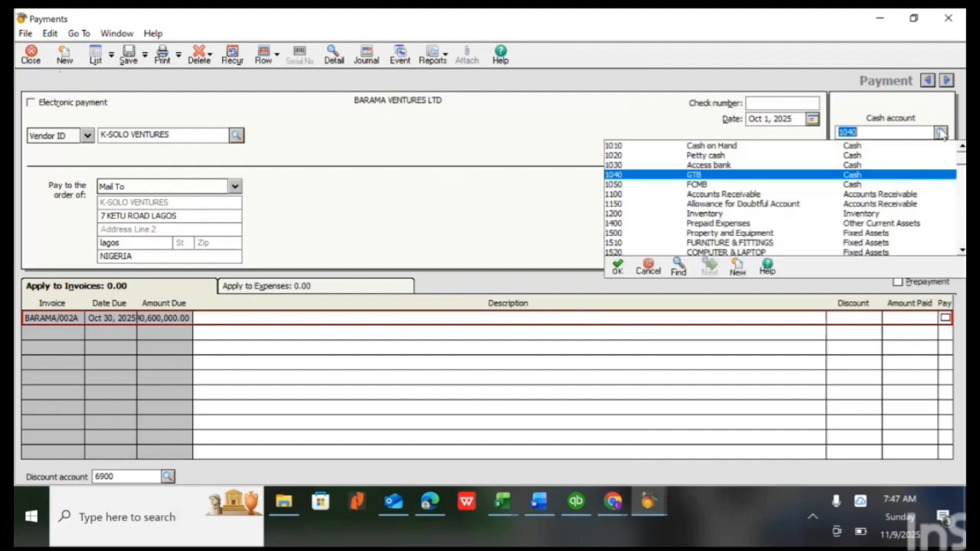
double_click(704, 170)
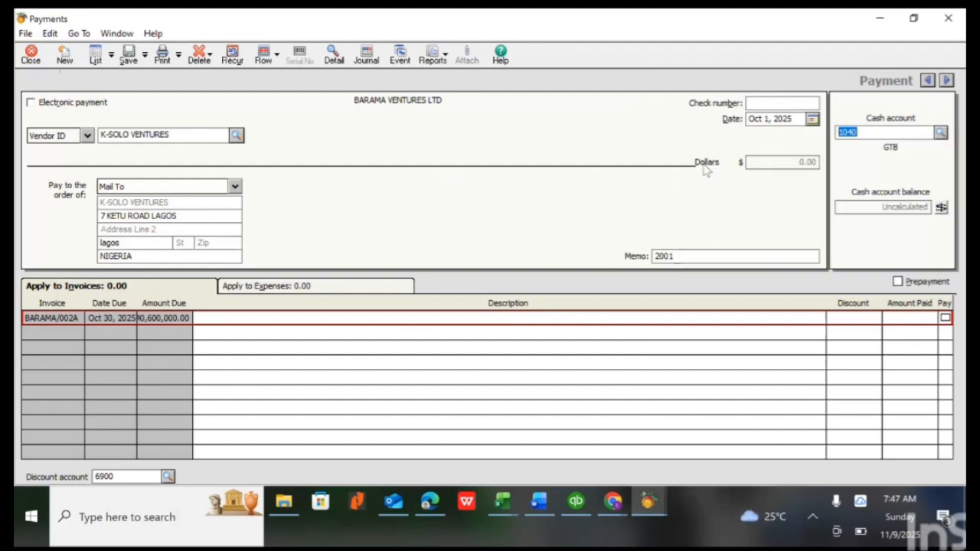
left_click(940, 132)
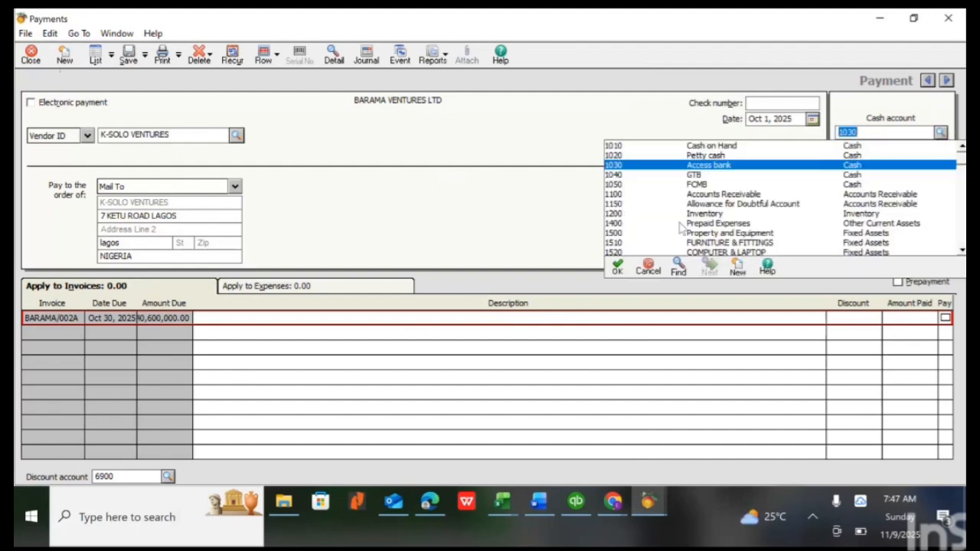
double_click(709, 186)
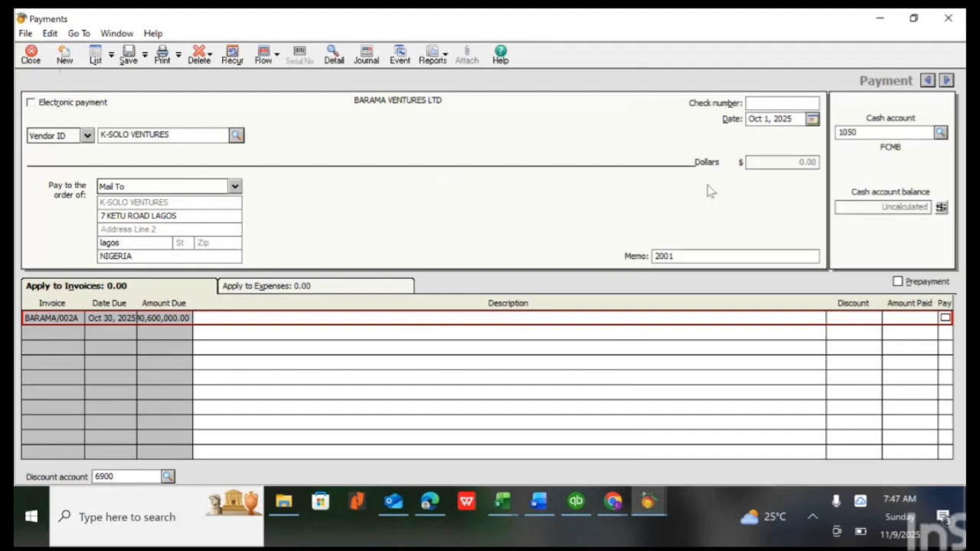
Check the first part payment in the Word notes and the net due on invoice BARAMA/002A in Peachtree.
left_click(226, 320)
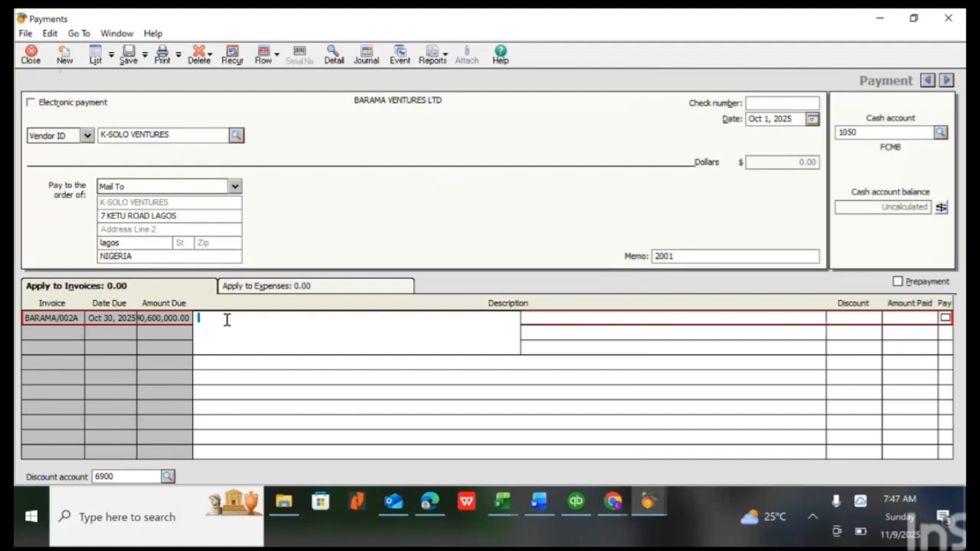
key("alt+Tab")
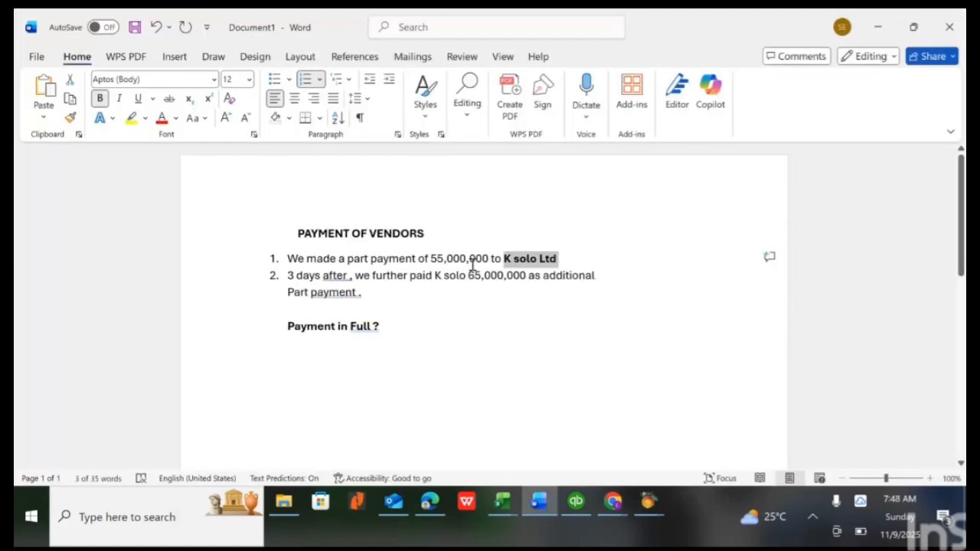
left_click(430, 257)
key("alt+Tab")
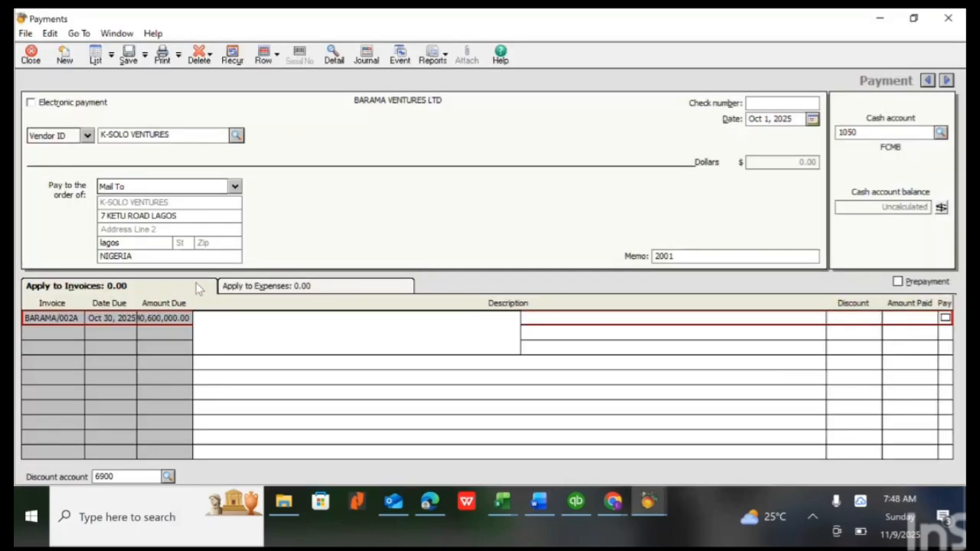
left_click(170, 318)
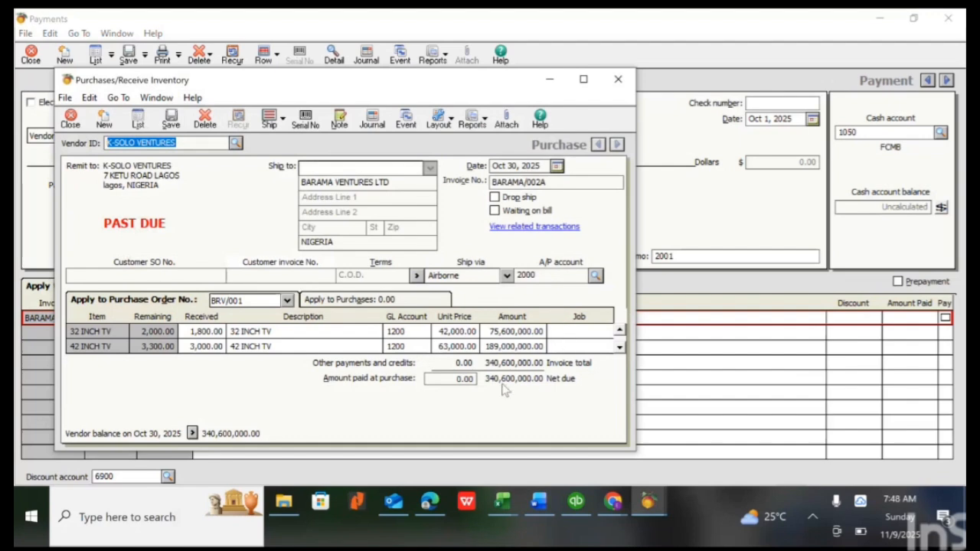
left_click(618, 79)
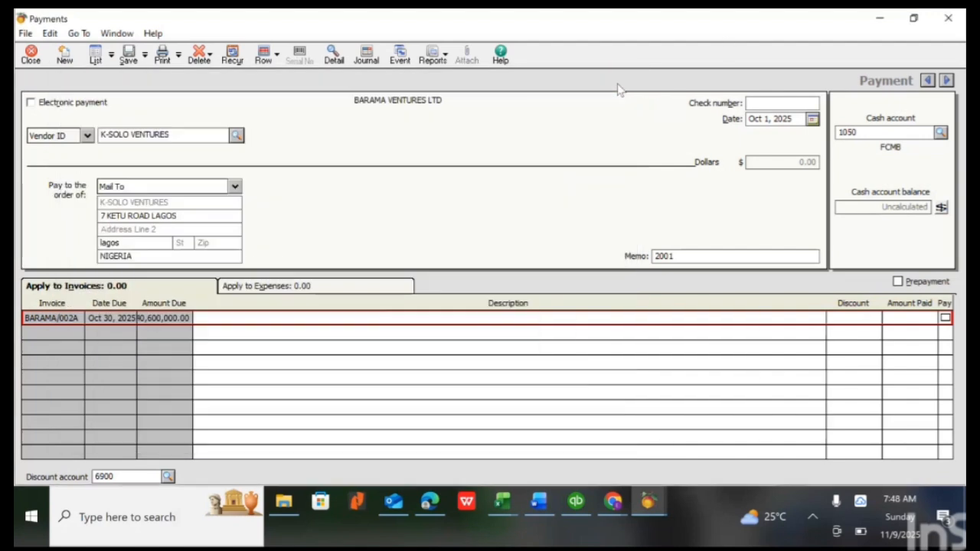
Enter "Part payment for invoice 002A" as the description on the BARAMA/002A invoice line.
left_click(250, 317)
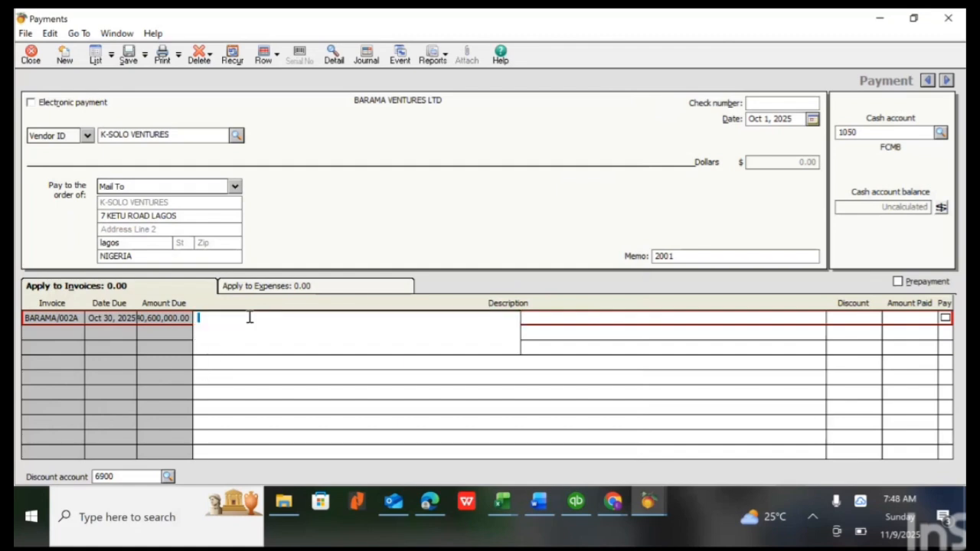
type("Part payment for invoice")
type("0021")
key("BackSpace")
type("A")
key("Tab")
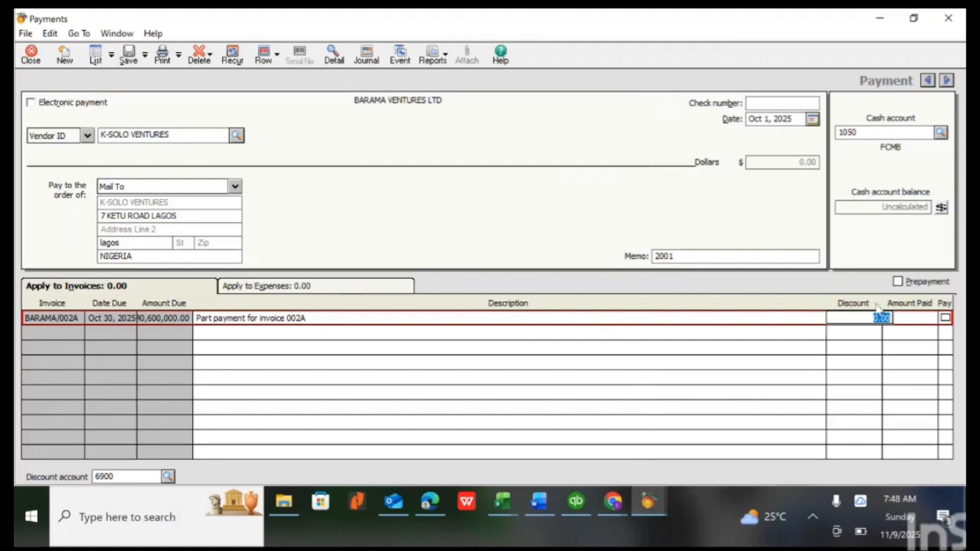
Leave the discount empty and set the amount paid on invoice BARAMA/002A to 55,000,000, checking it against the Word notes.
key("Tab")
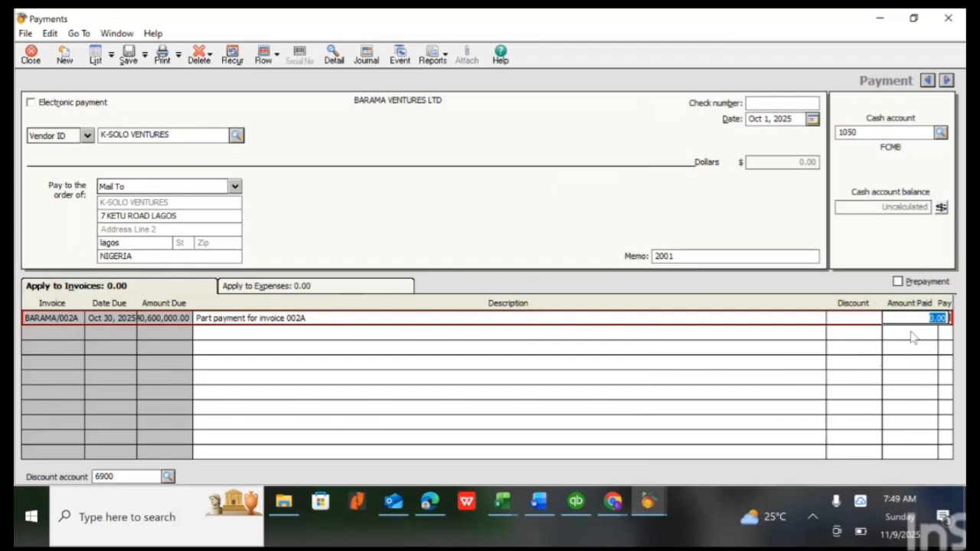
key("alt+Tab")
key("alt+Tab")
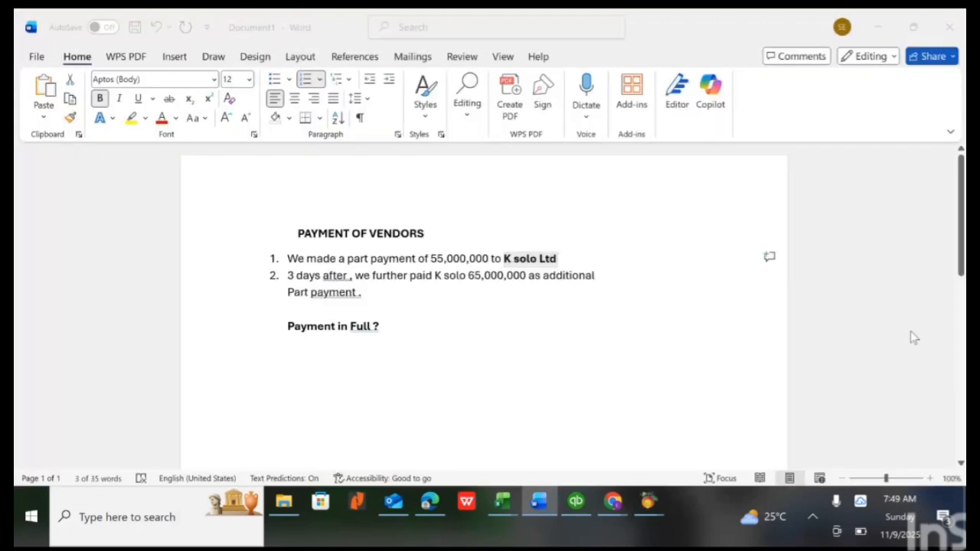
type("55")
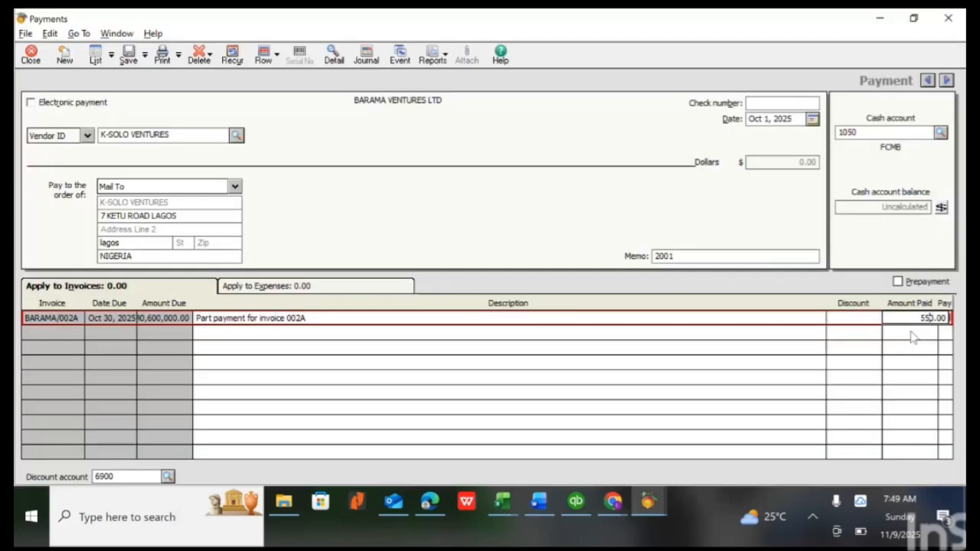
type("000000")
key("Tab")
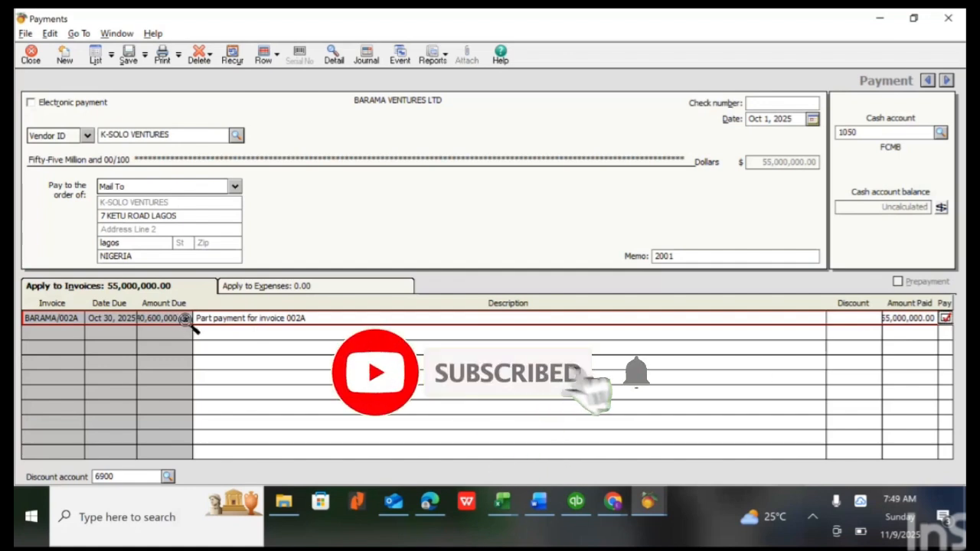
Toggle the pay mark on invoice BARAMA/002A, clear it, and re-enter 55,000,000 as the amount paid.
left_click(946, 318)
left_click(946, 319)
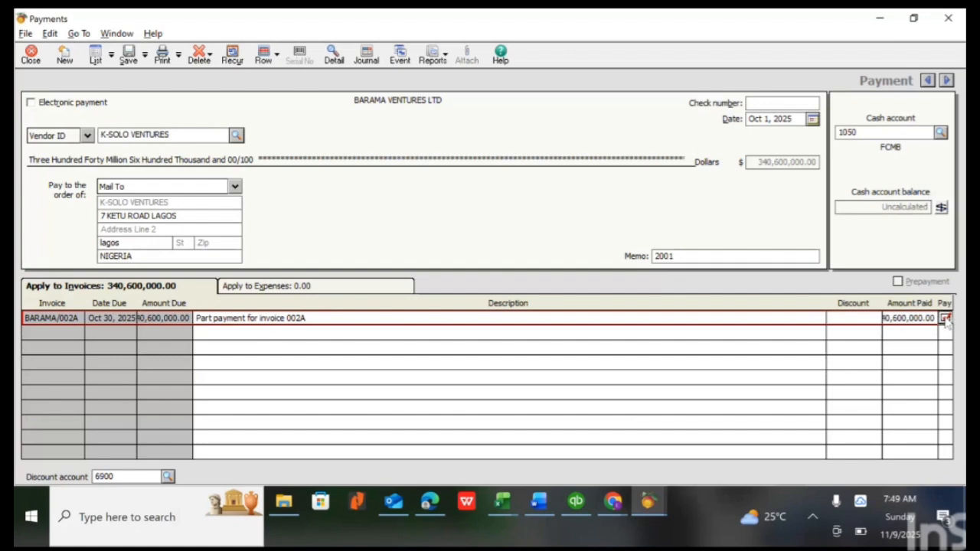
left_click(946, 318)
left_click(946, 318)
left_click(946, 319)
left_click(945, 318)
left_click(945, 318)
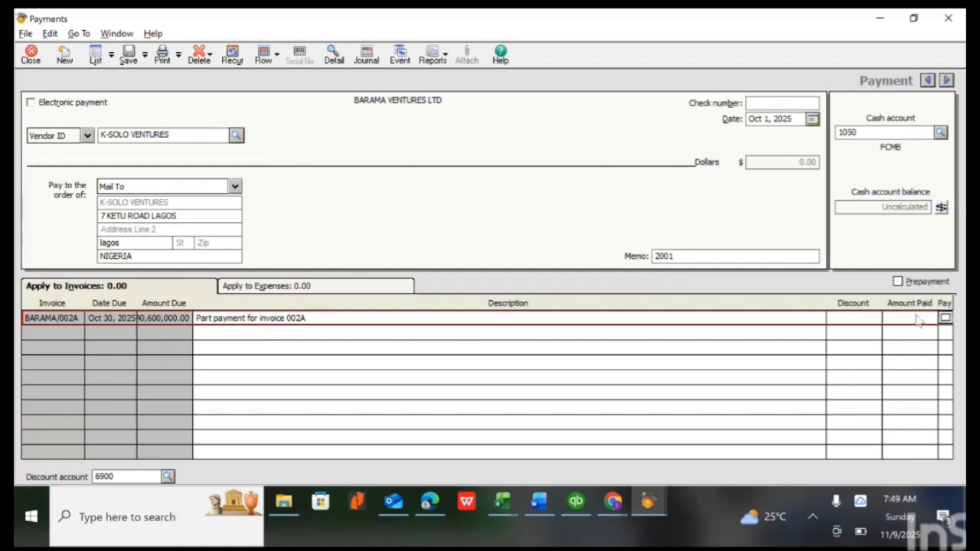
left_click(913, 317)
type("5500000")
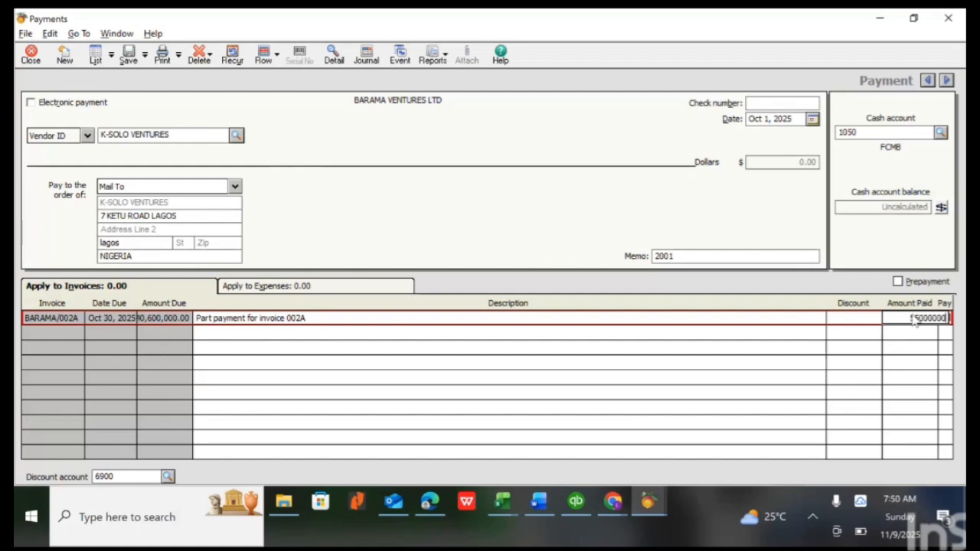
key("Tab")
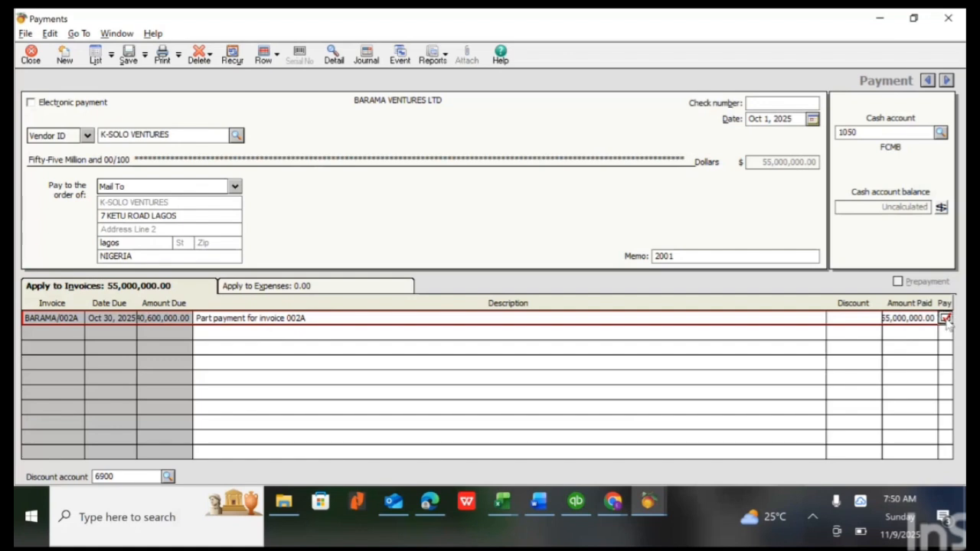
Set the payment's check number to 8665 and its date to Oct 31, 2025.
left_click(761, 102)
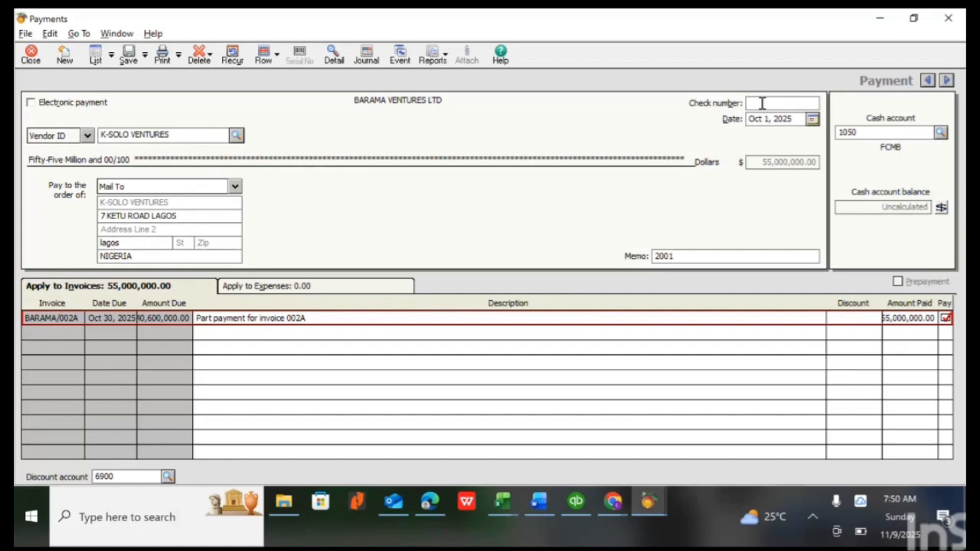
type("8665")
left_click(812, 120)
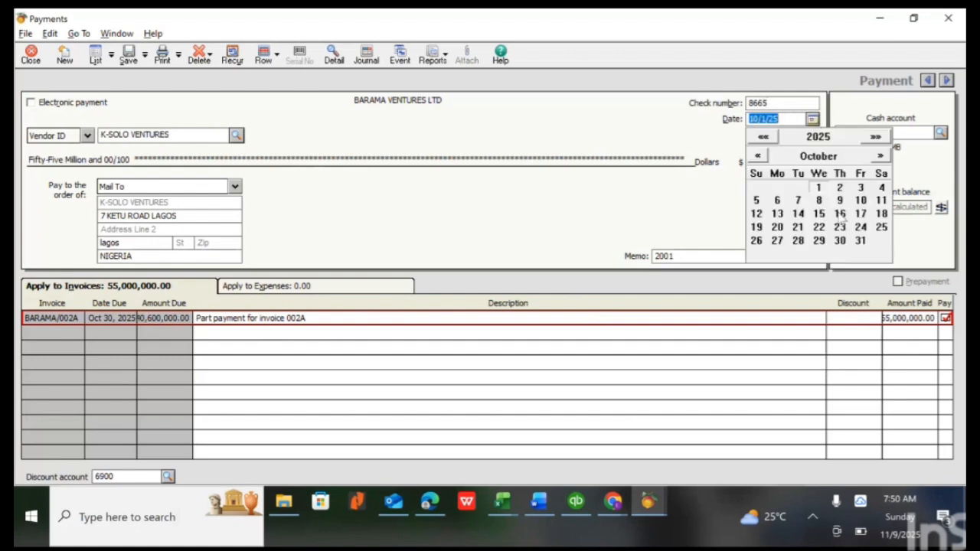
left_click(860, 241)
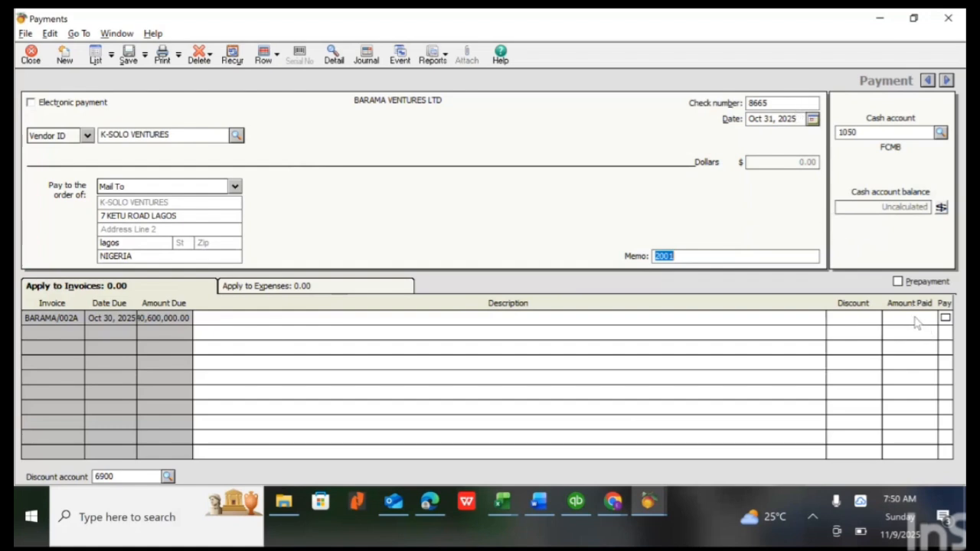
Enter "Part payment for invoice 002A" as the BARAMA/002A line's description again, with 55,000,000 as the amount paid and no discount.
left_click(291, 319)
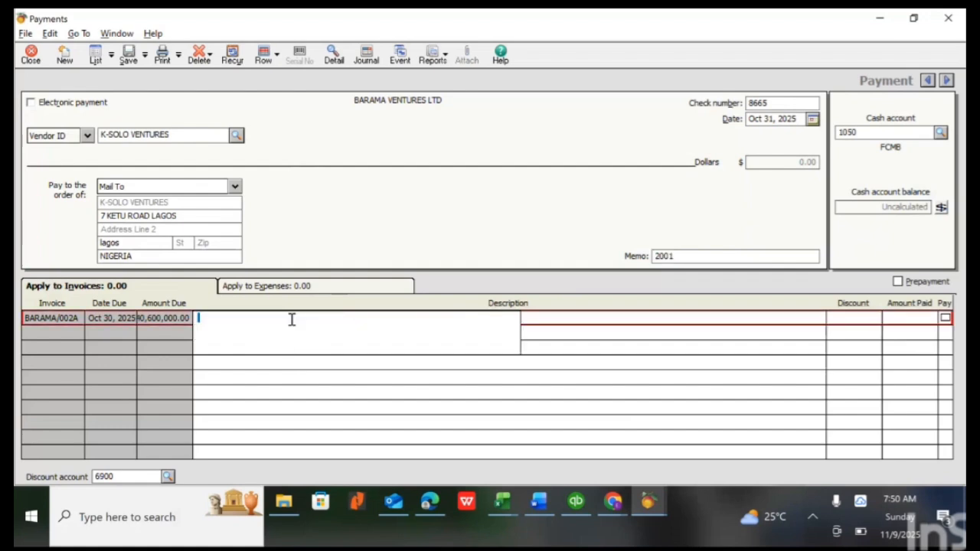
type("Part payment for invoice 002A")
key("Tab")
key("Tab")
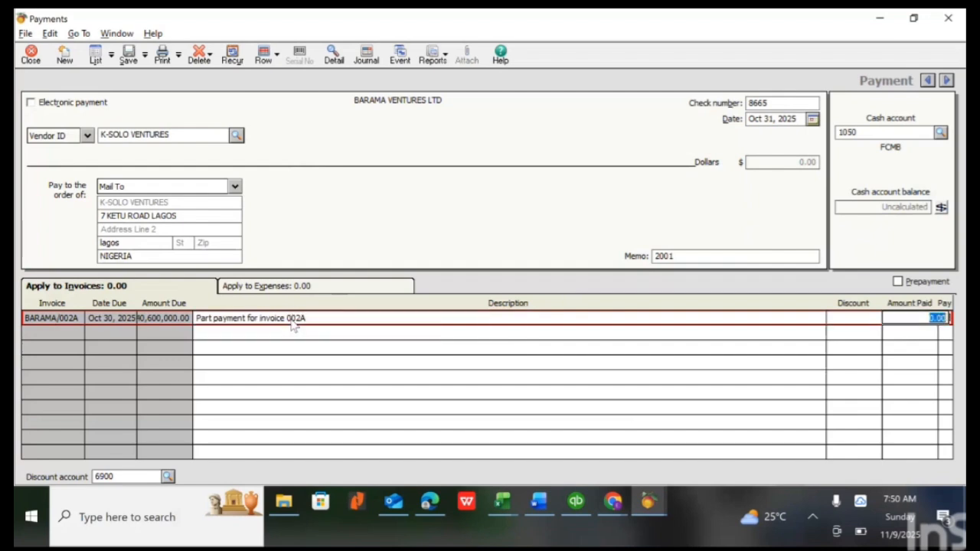
type("55,000,00")
type("0")
key("Tab")
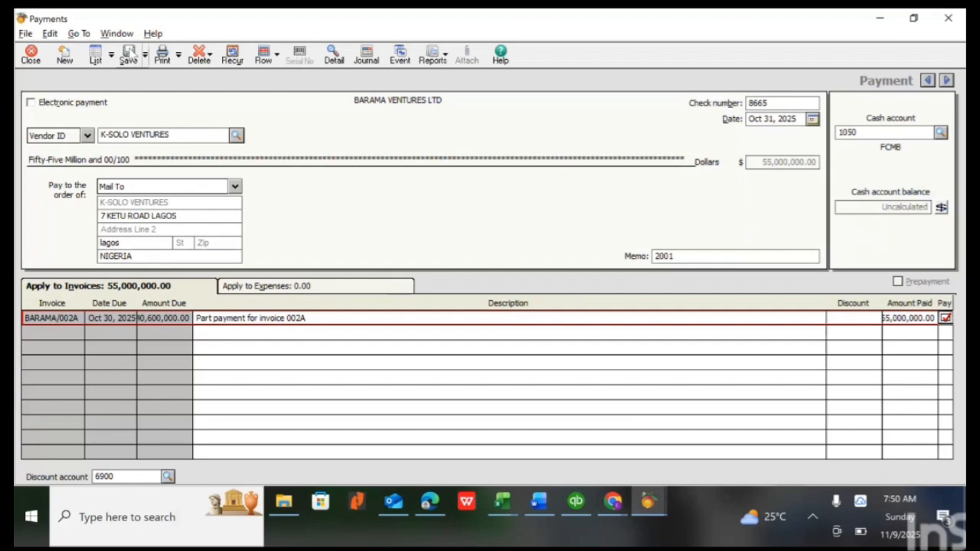
Save the K-SOLO VENTURES payment and check its entry in the payment list.
left_click(129, 52)
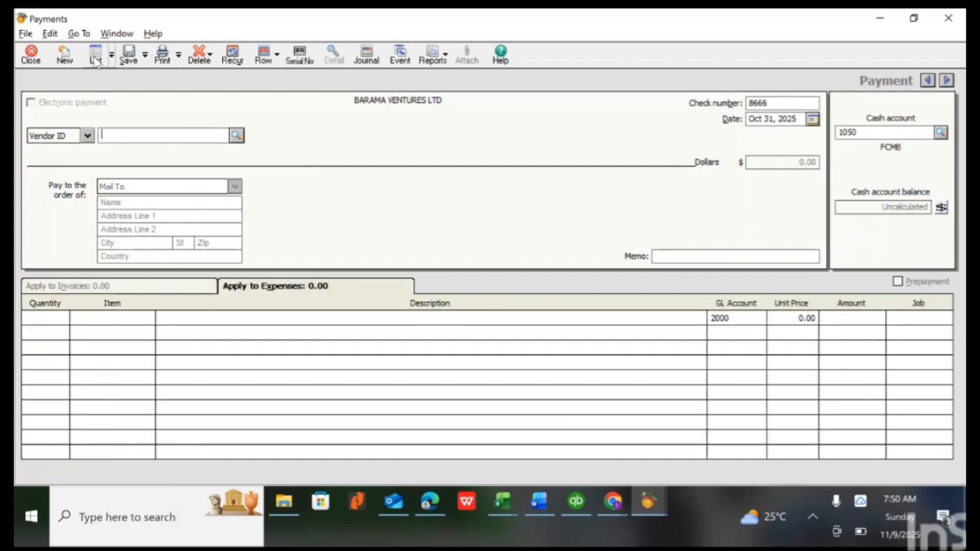
left_click(95, 55)
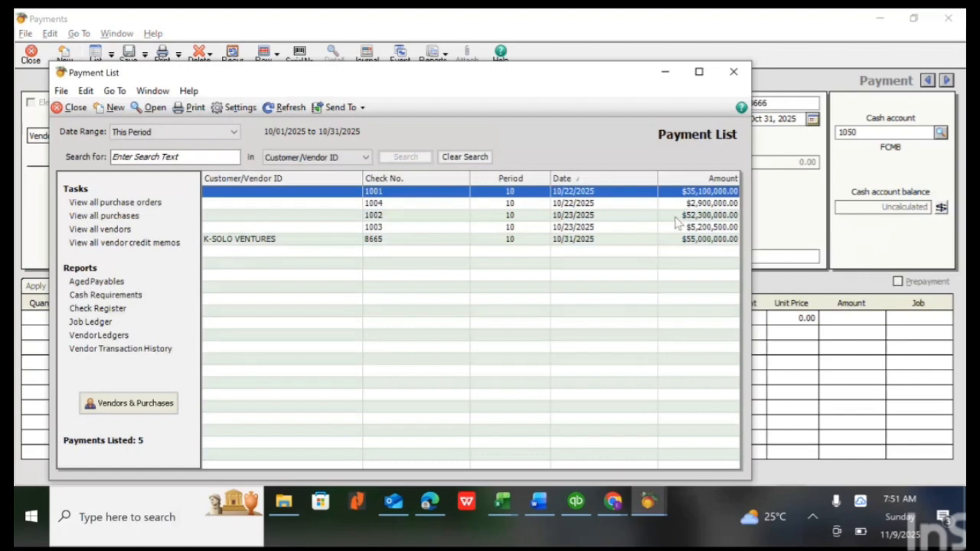
left_click(735, 74)
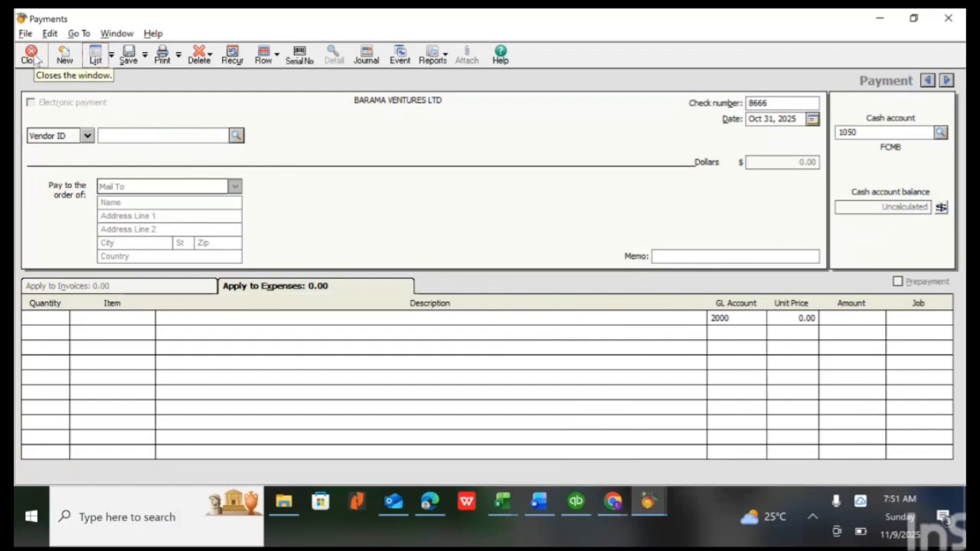
Check the second part payment to K solo in the Word notes and return to the Peachtree payment window.
left_click(33, 57)
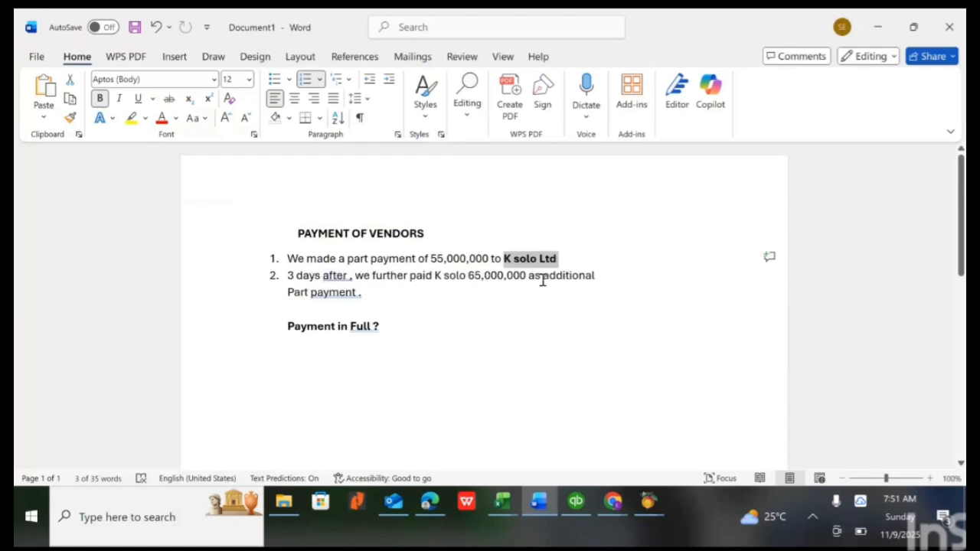
key("alt+Tab")
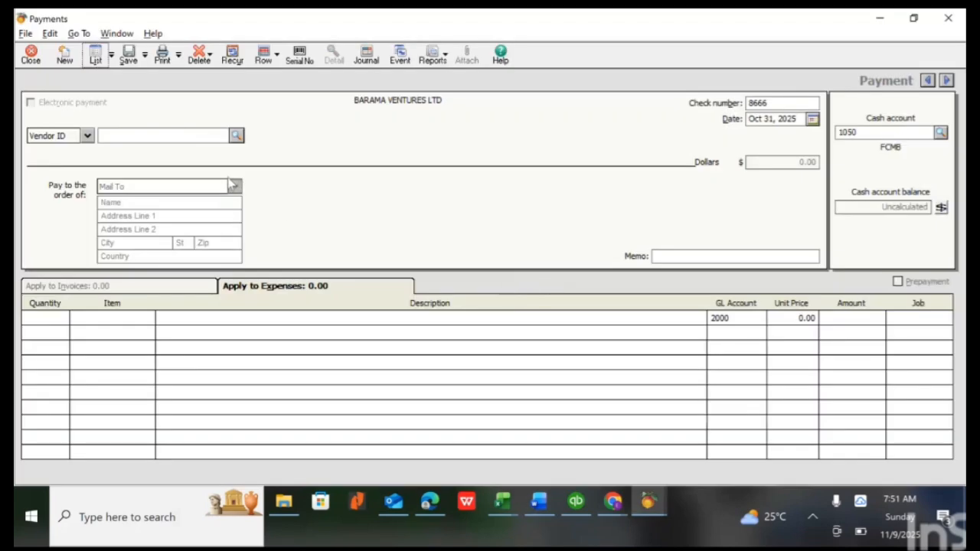
key("alt+Tab")
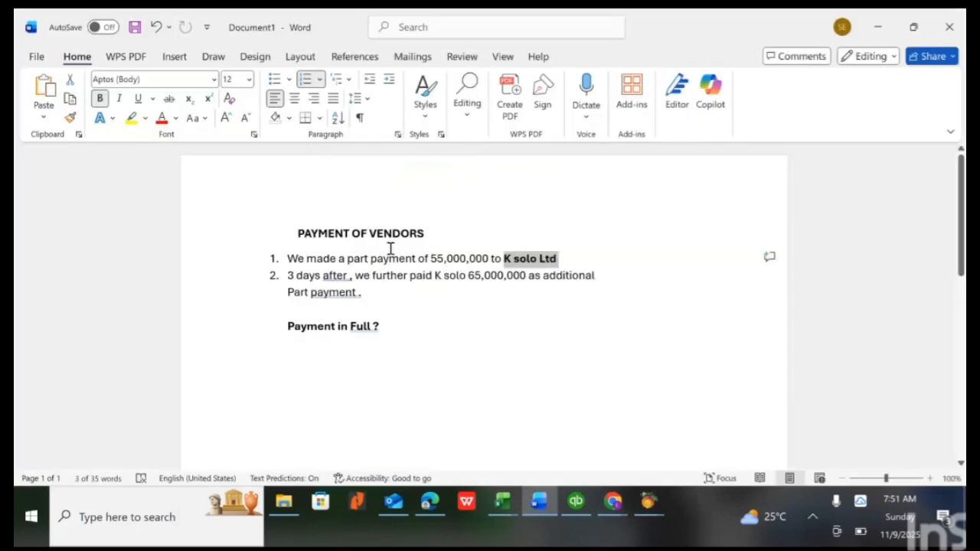
key("alt+Tab")
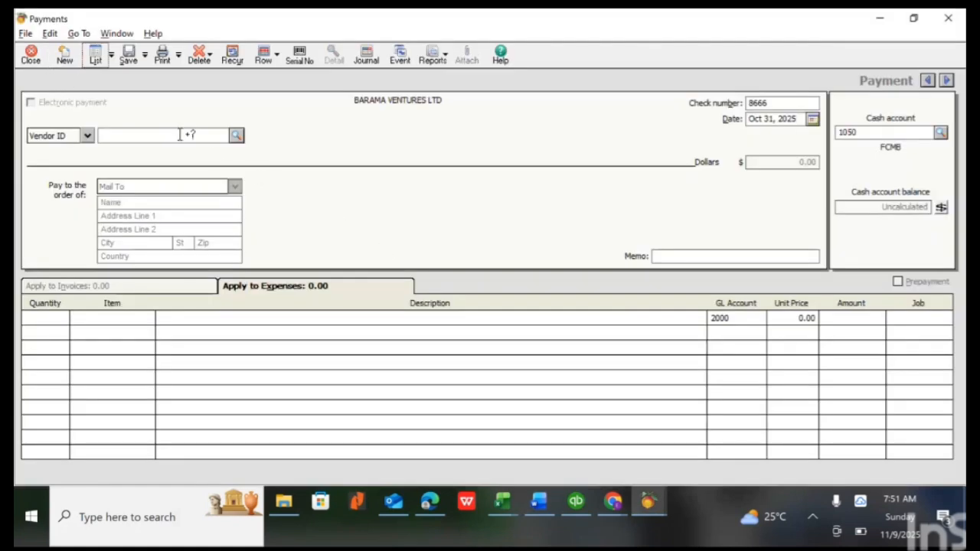
Choose K-SOLO VENTURES as the vendor of the new payment and check the net due on invoice BARAMA/002A.
left_click(236, 135)
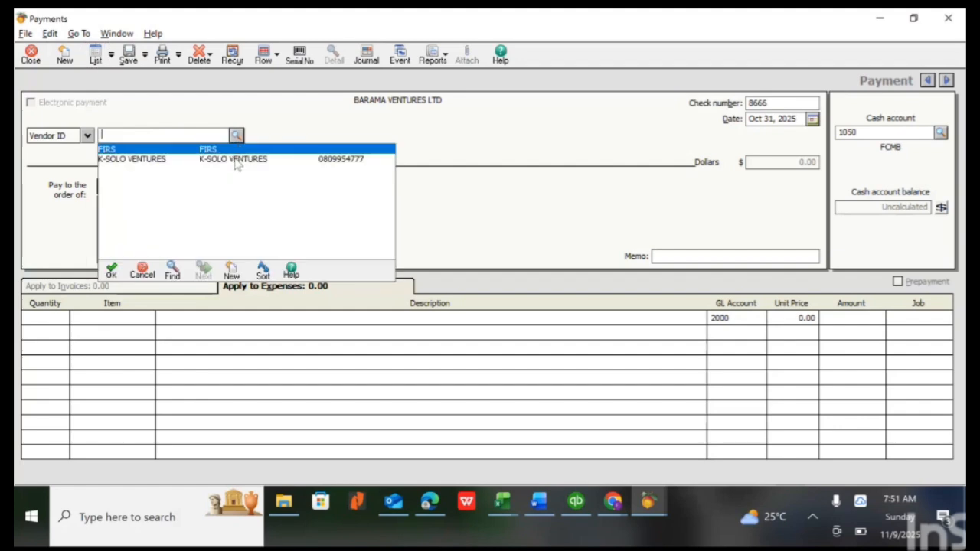
double_click(234, 160)
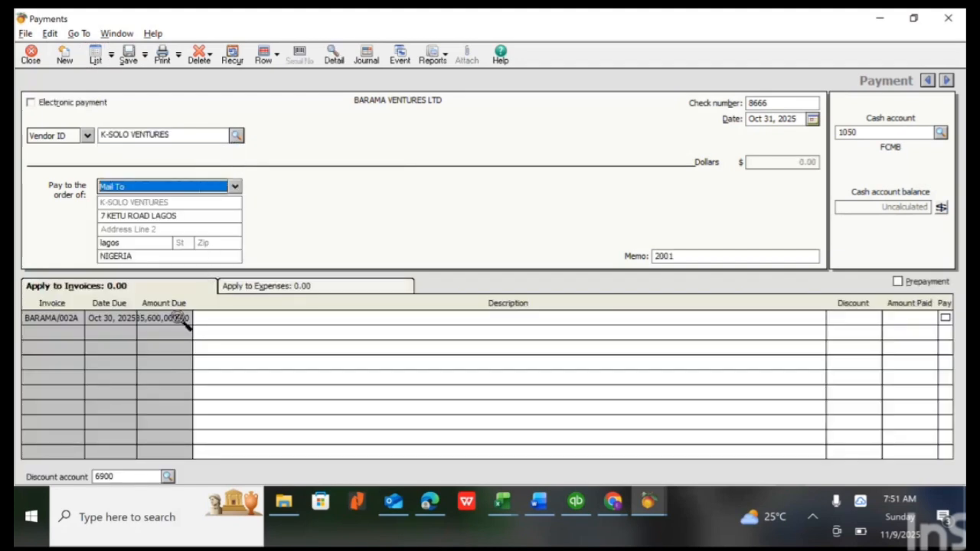
left_click(176, 317)
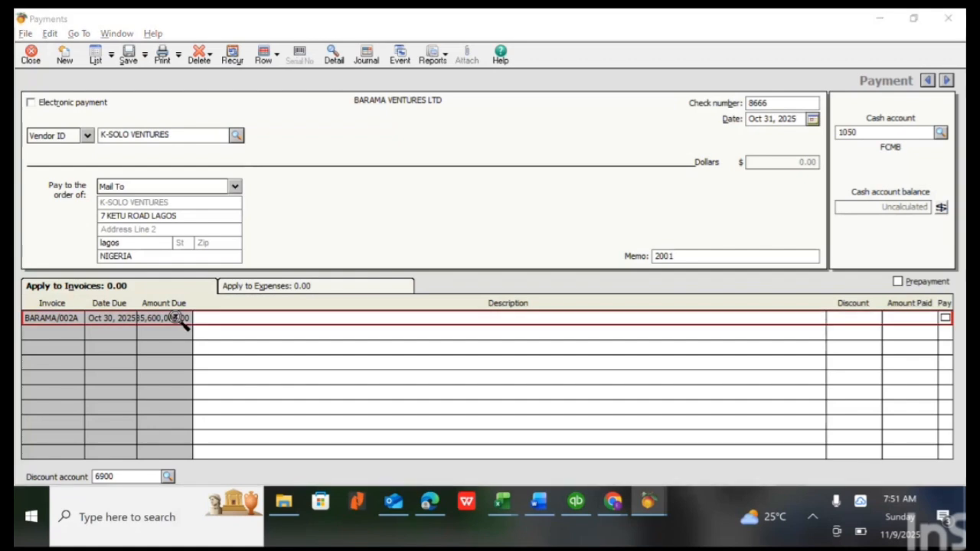
double_click(176, 317)
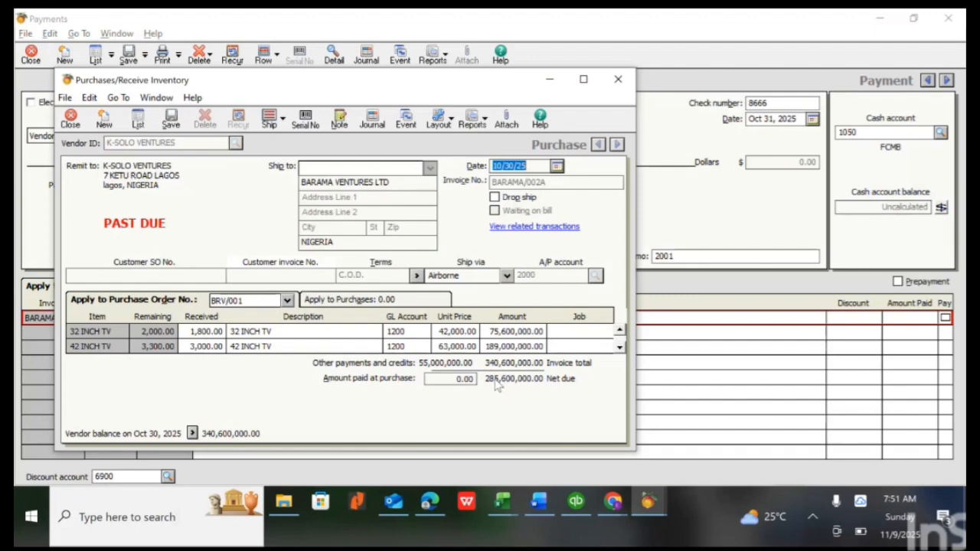
key("Escape")
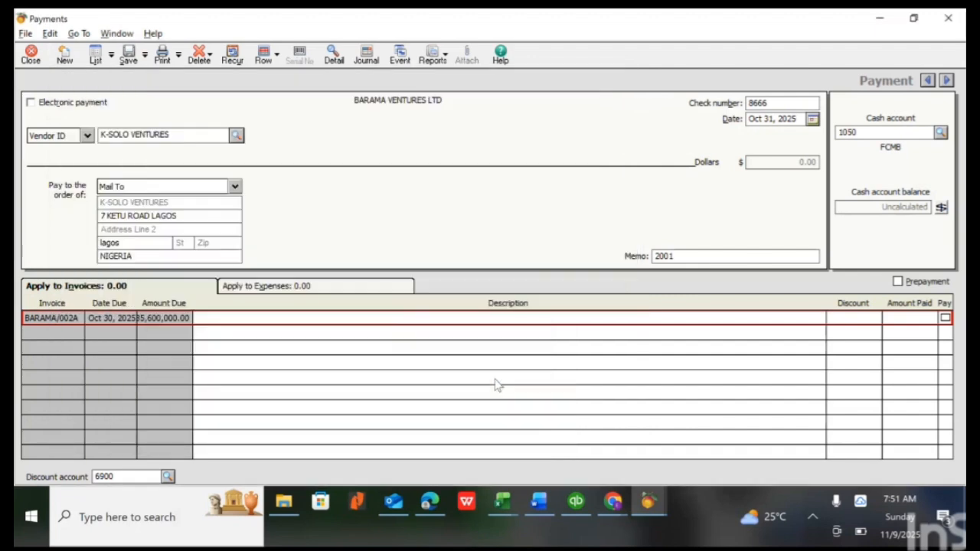
Enter "Additional payment for invoice 002A" as the description on the BARAMA/002A line and leave the discount empty.
left_click(220, 320)
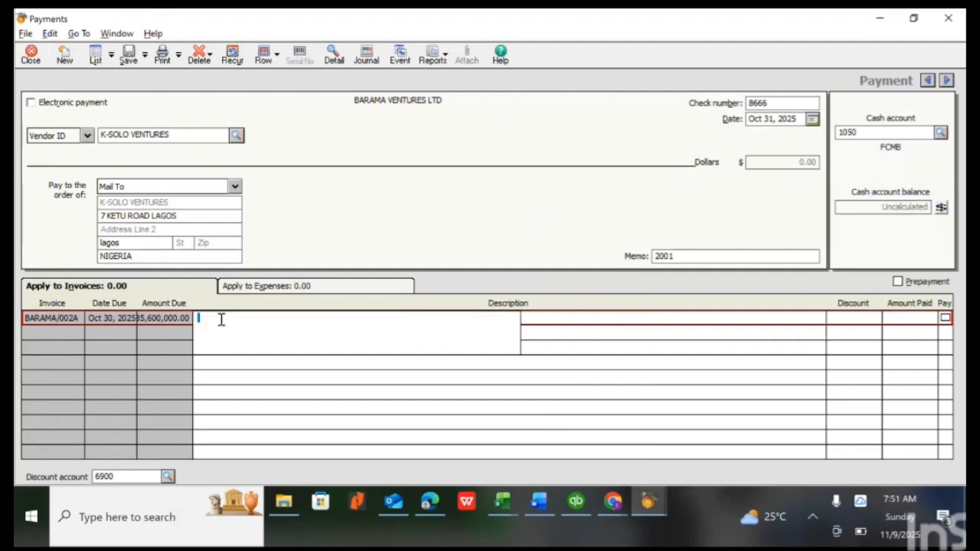
type("Additional payment for invoice 00")
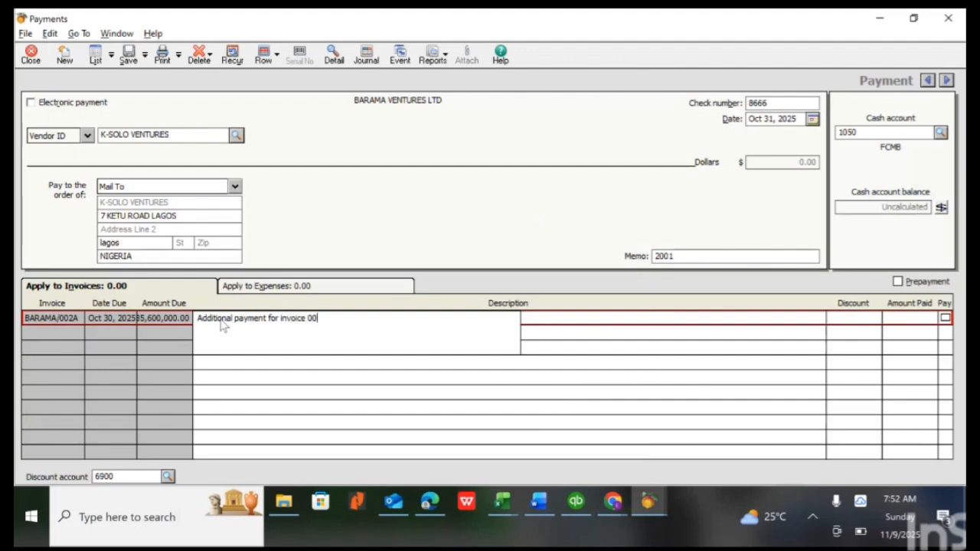
type("2A")
key("Tab")
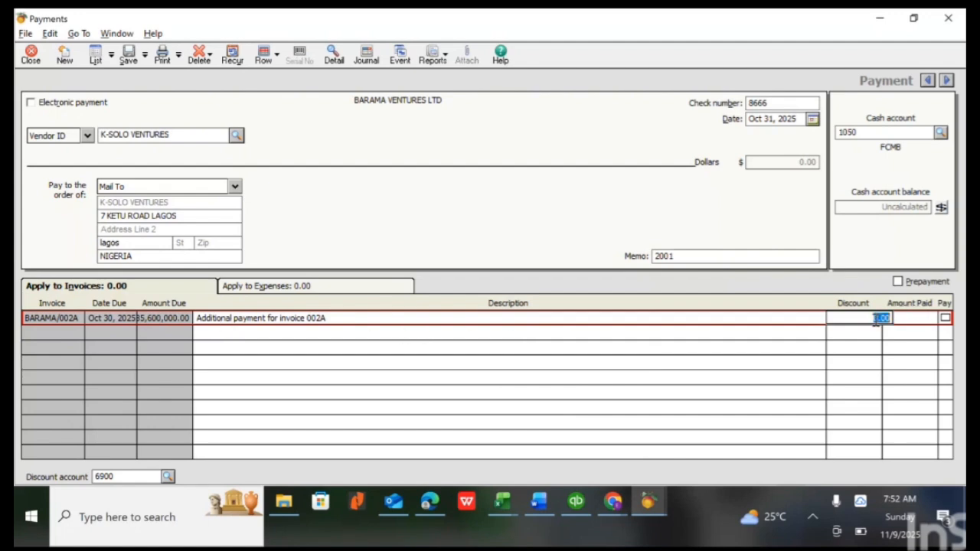
key("Tab")
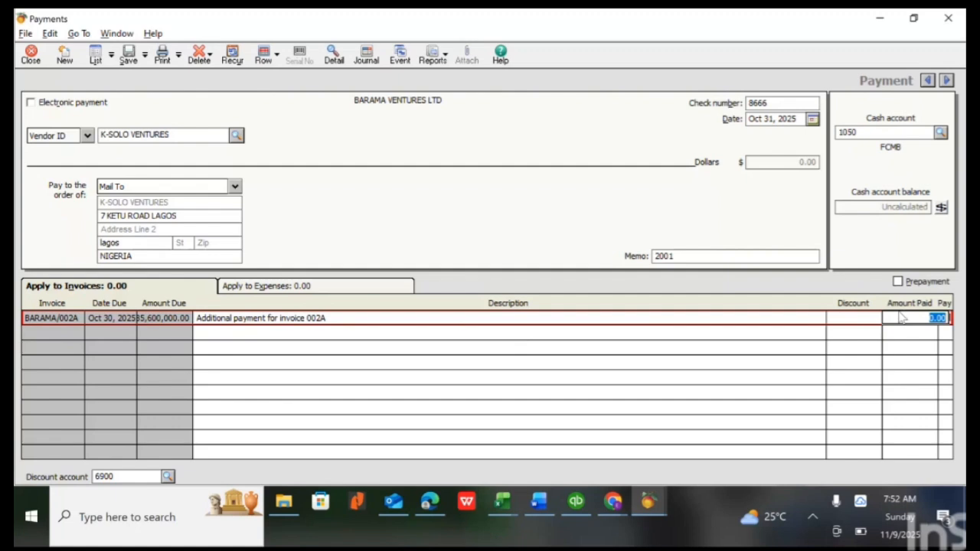
Make the 65,000,000 additional part payment bold in the Word notes and return to the open payment in Peachtree.
double_click(899, 318)
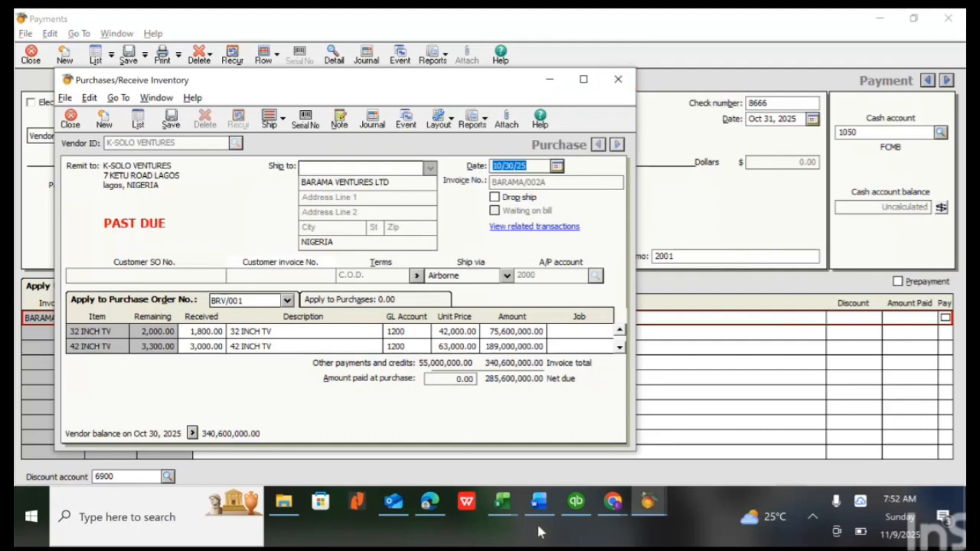
mouse_move(534, 518)
left_click(553, 460)
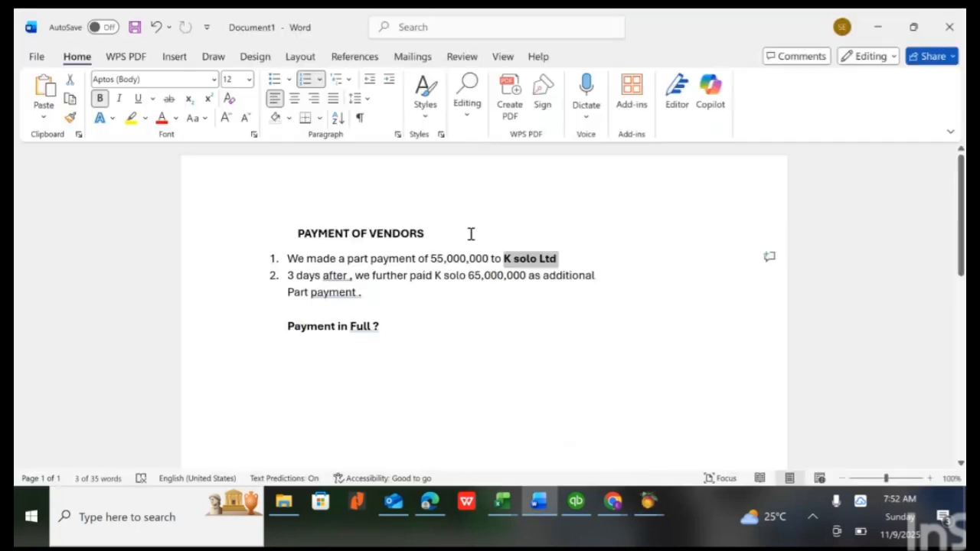
double_click(470, 275)
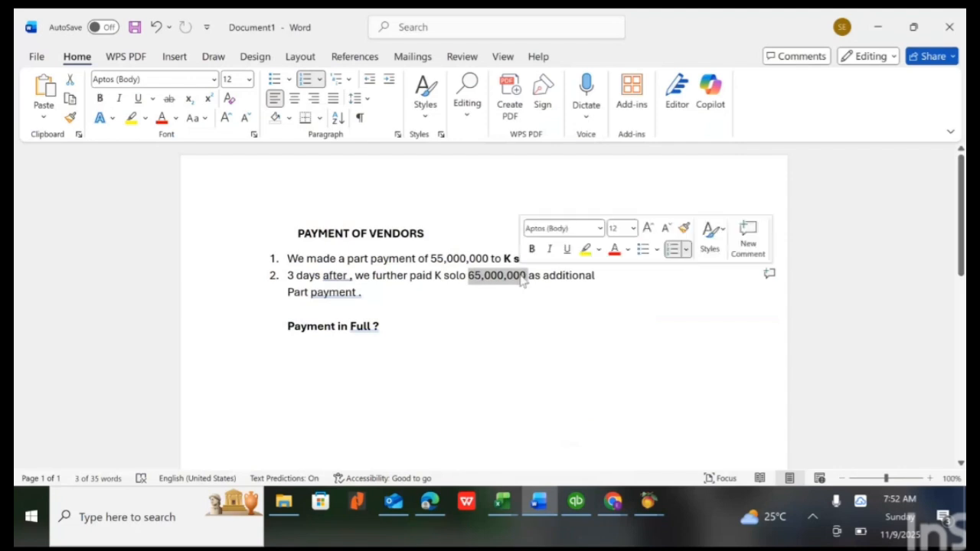
left_click(503, 277)
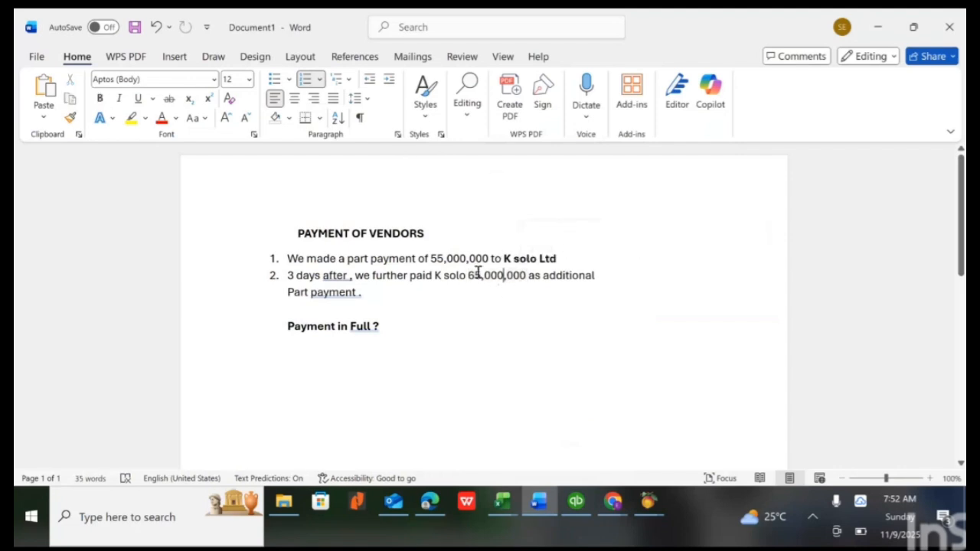
double_click(469, 275)
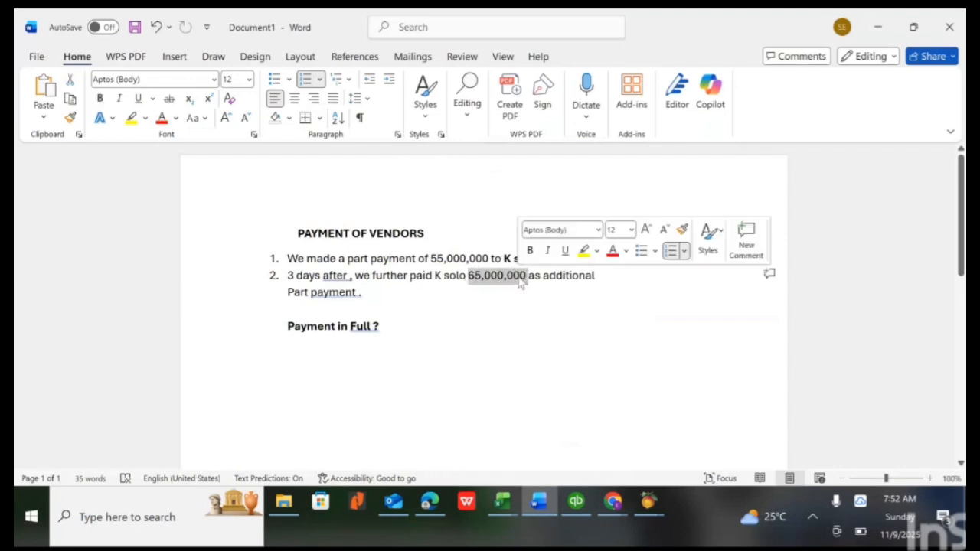
left_click(529, 253)
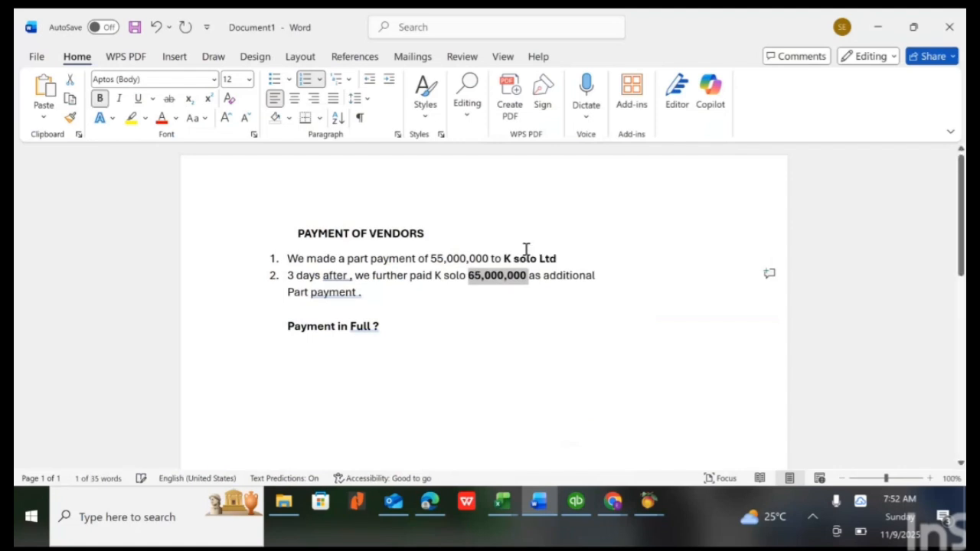
key("alt+Tab")
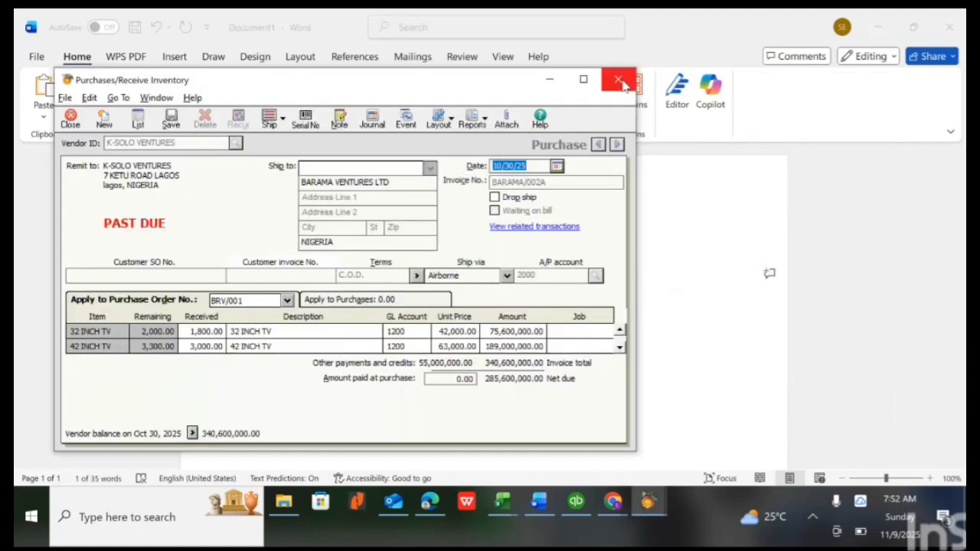
mouse_move(619, 501)
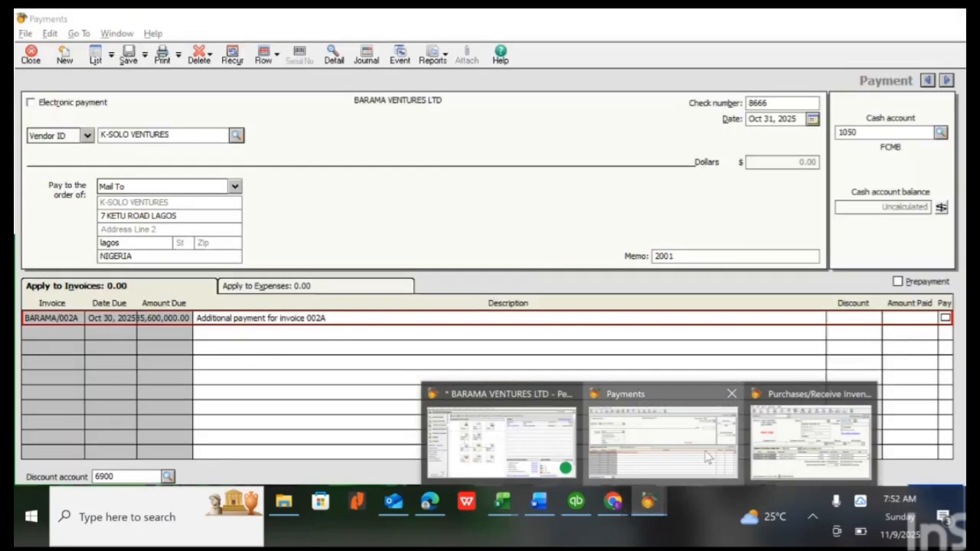
left_click(708, 457)
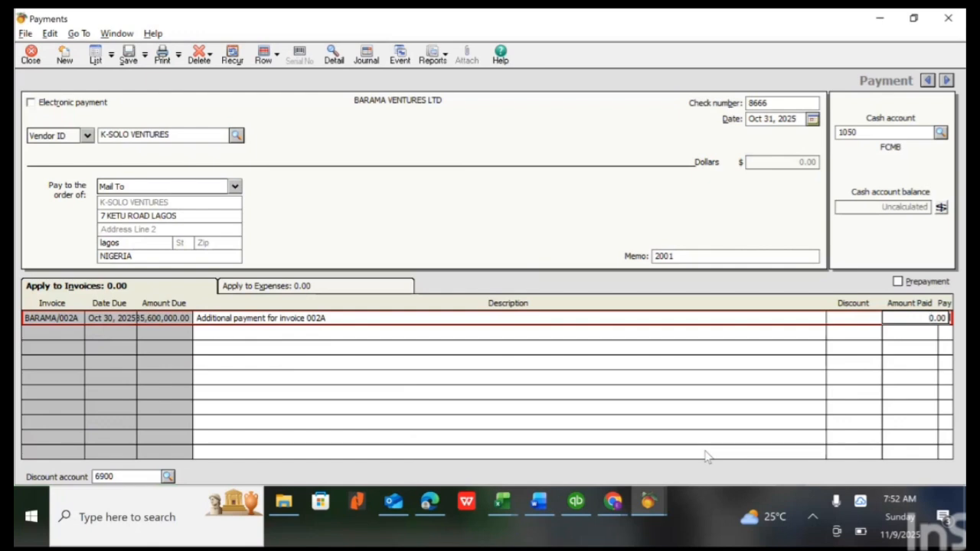
Enter 65,000,000 as the amount paid on the BARAMA/002A line and check the net due in the invoice's purchase details.
type("560")
key("BackSpace")
key("BackSpace")
key("BackSpace")
type("65")
type("000000")
key("Tab")
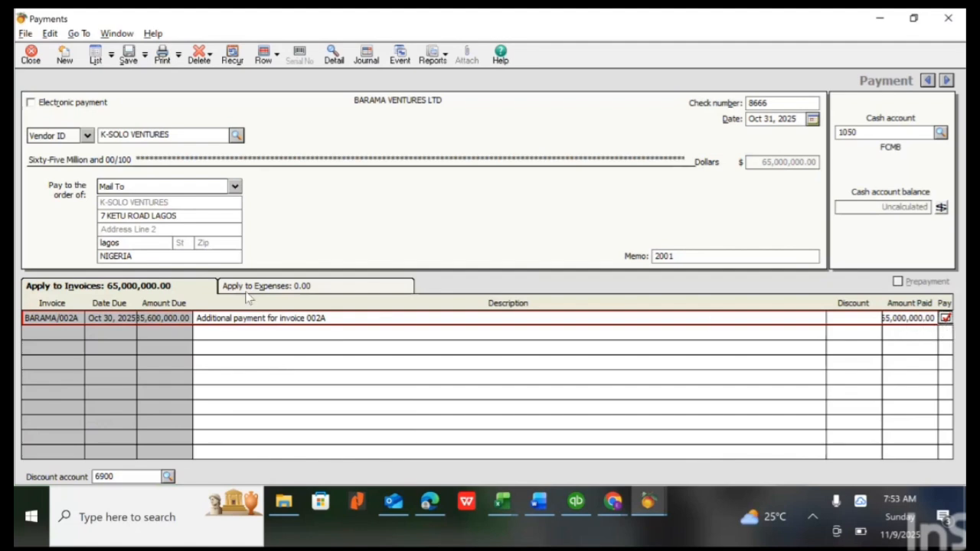
double_click(153, 320)
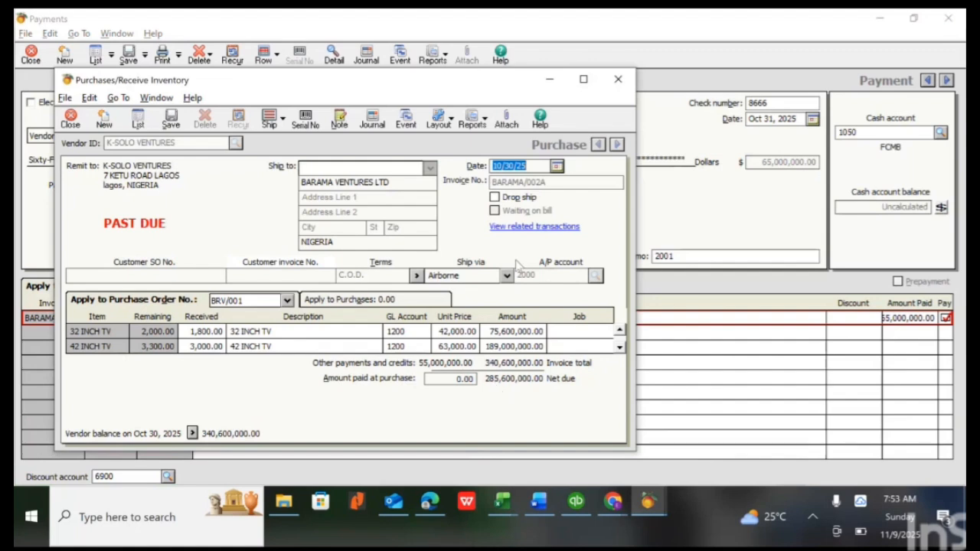
left_click(619, 79)
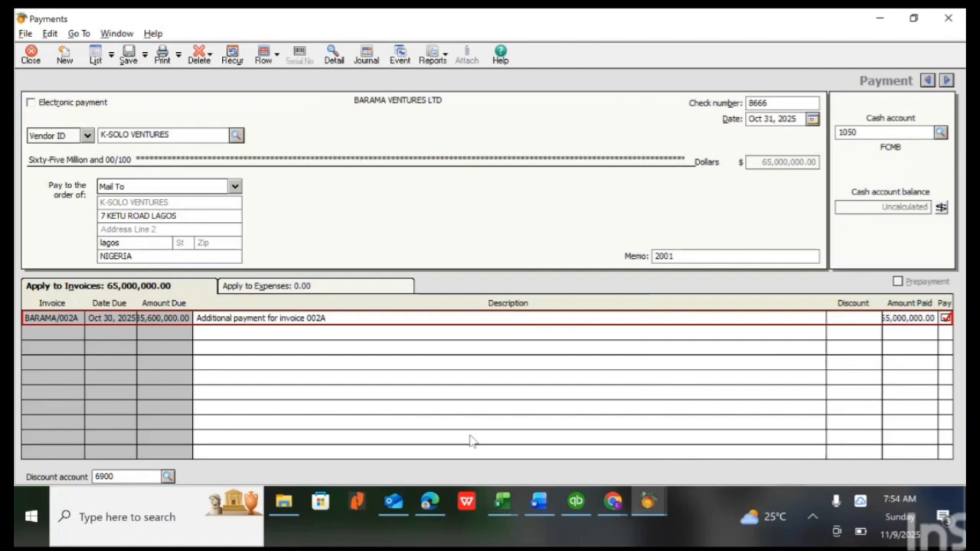
Save the K-SOLO VENTURES payment and check the vendor's entries in the payment list.
left_click(131, 59)
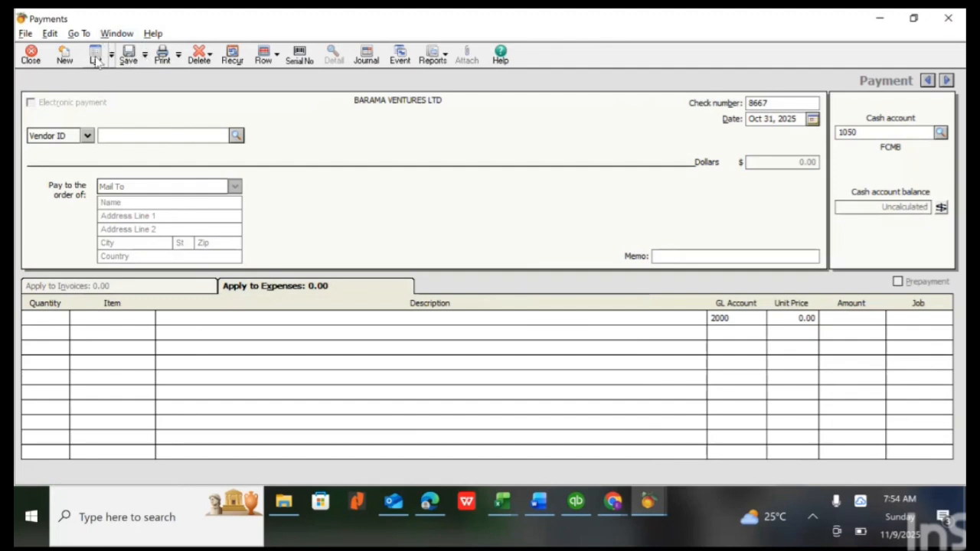
left_click(95, 53)
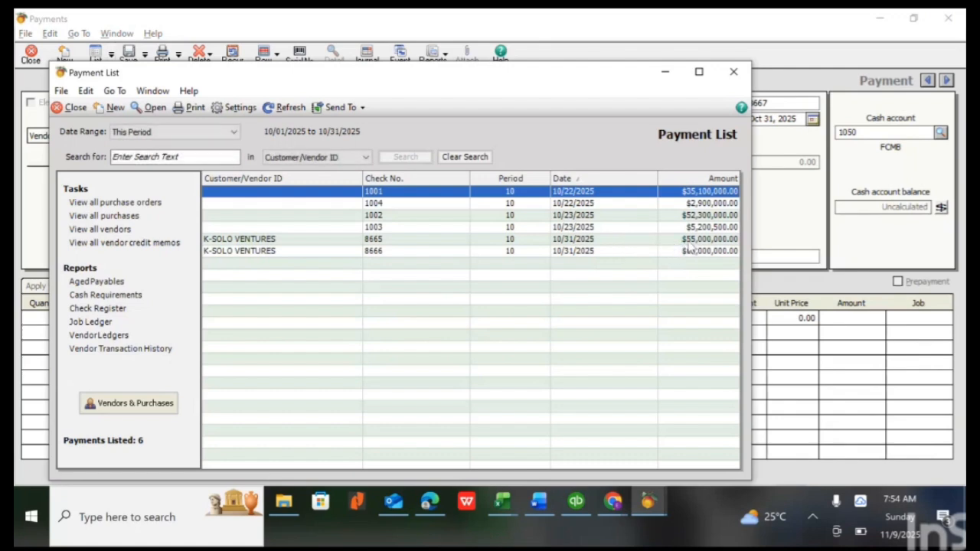
left_click(733, 71)
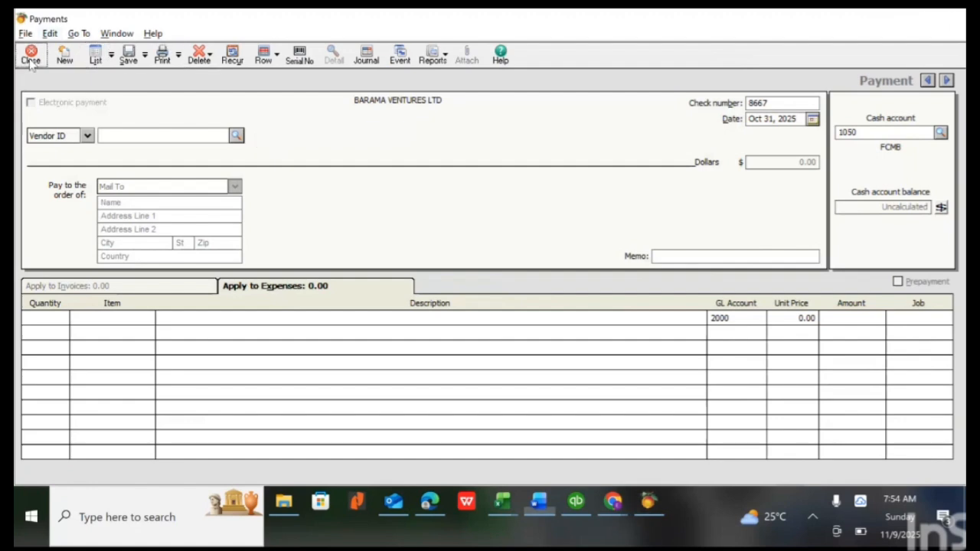
Return to the Peachtree main window and display the Vendor Ledgers report from the Accounts Payable reports.
left_click(649, 505)
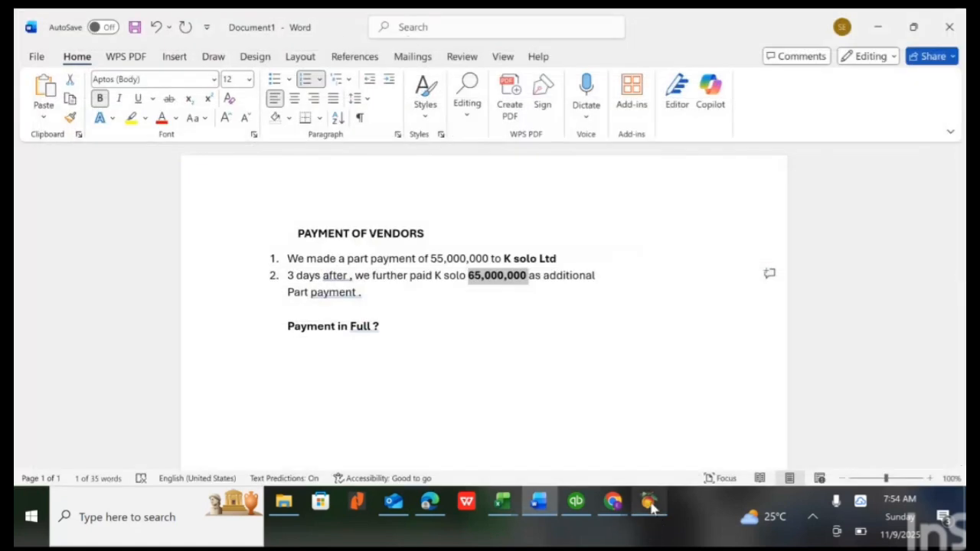
mouse_move(649, 504)
left_click(649, 458)
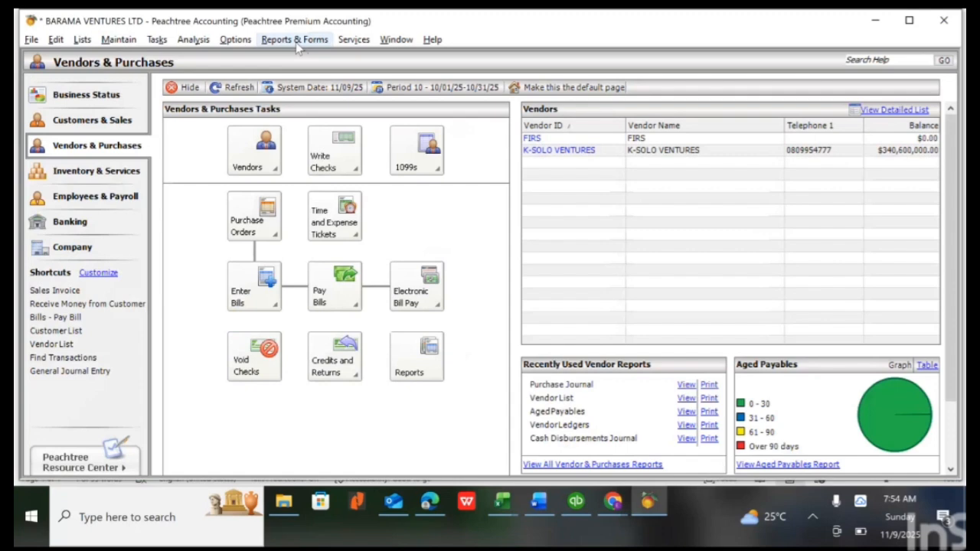
left_click(296, 42)
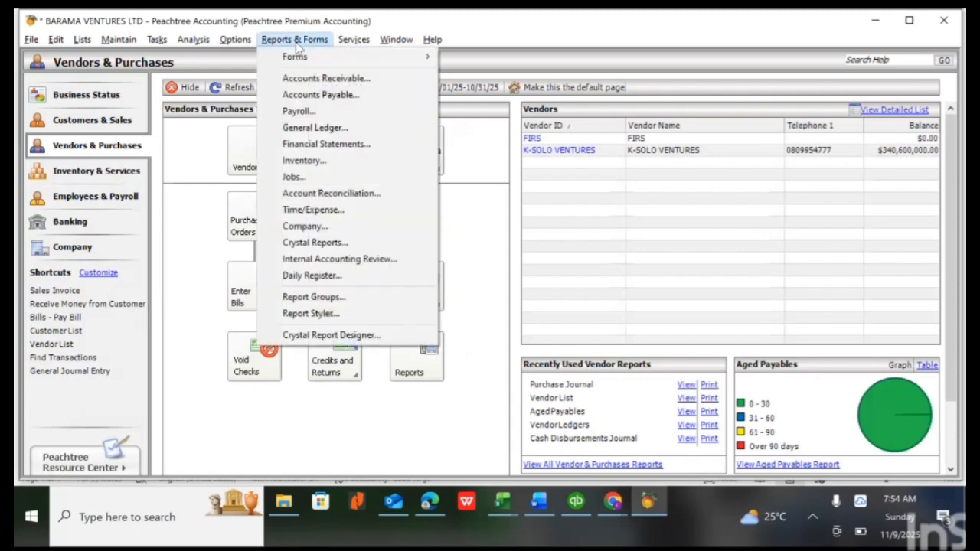
left_click(297, 95)
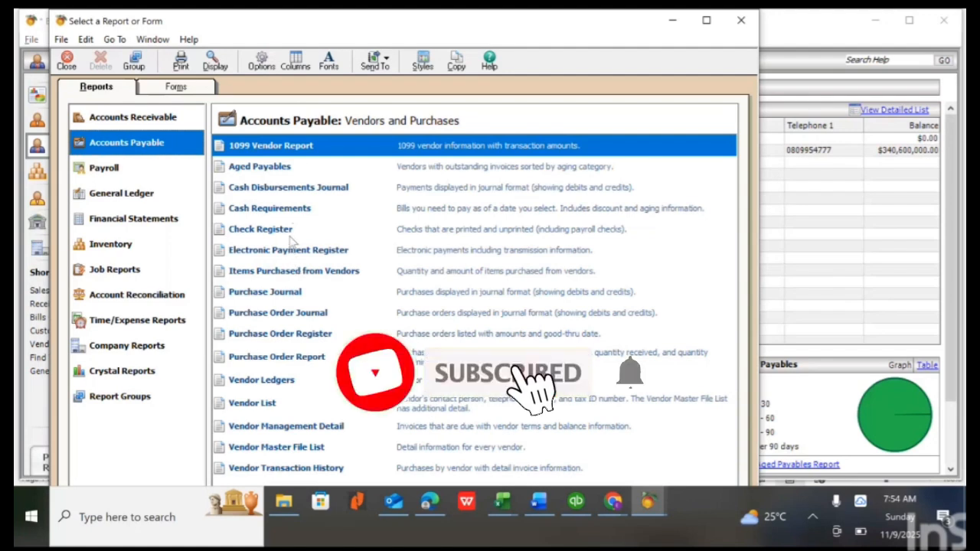
double_click(287, 389)
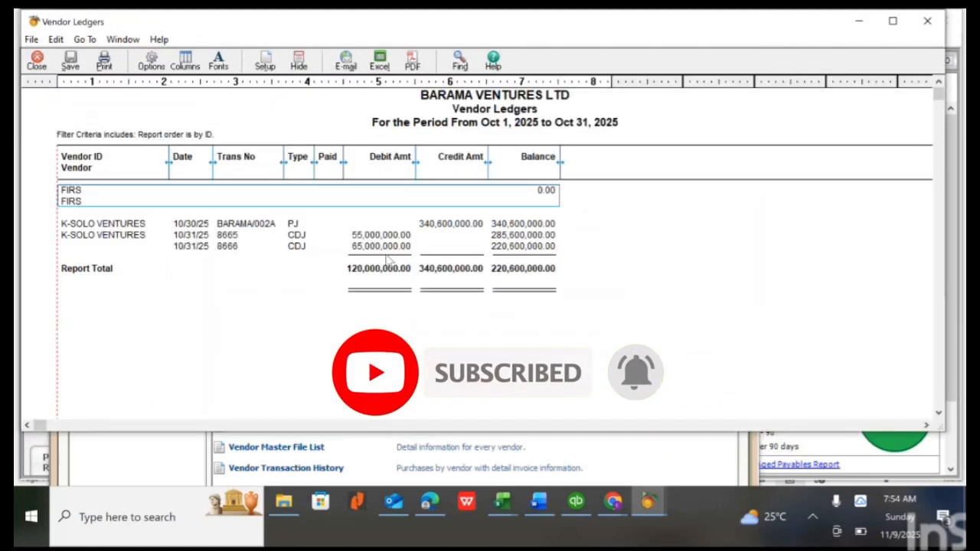